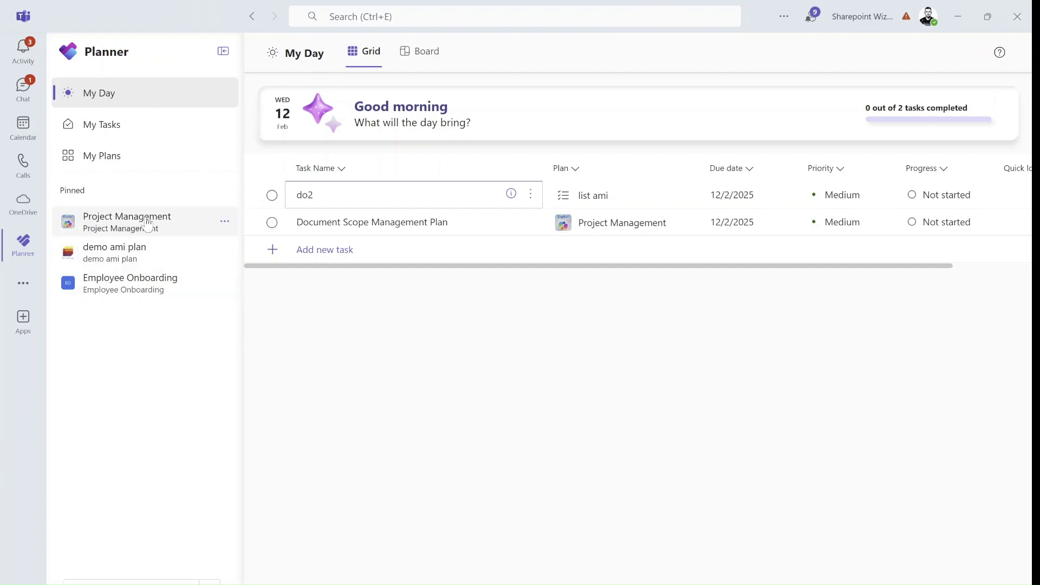
- Open the Project Management plan from My Plans and choose Add plan to Outlook calendar
left_click(117, 160)
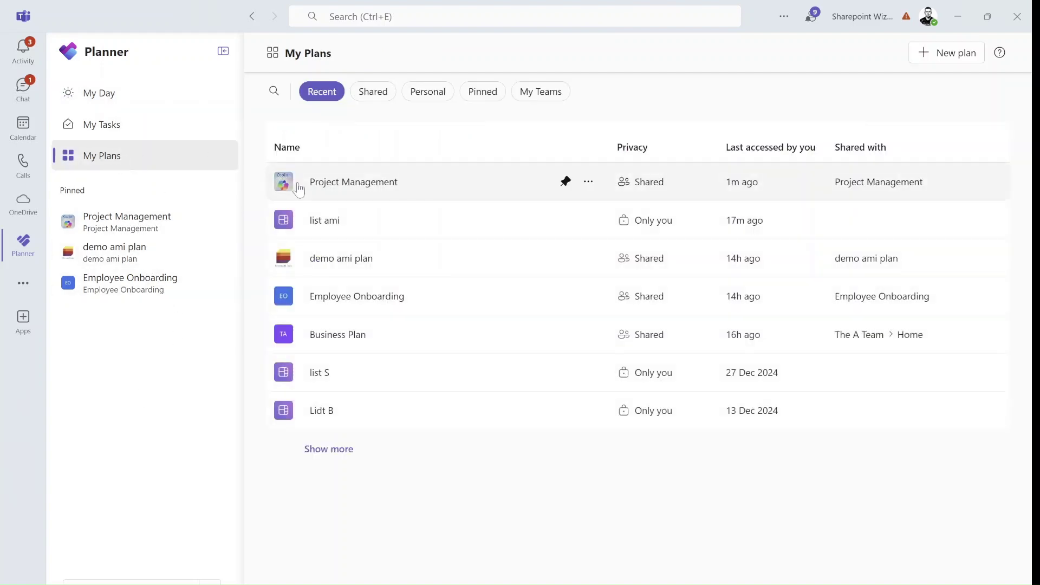
left_click(330, 183)
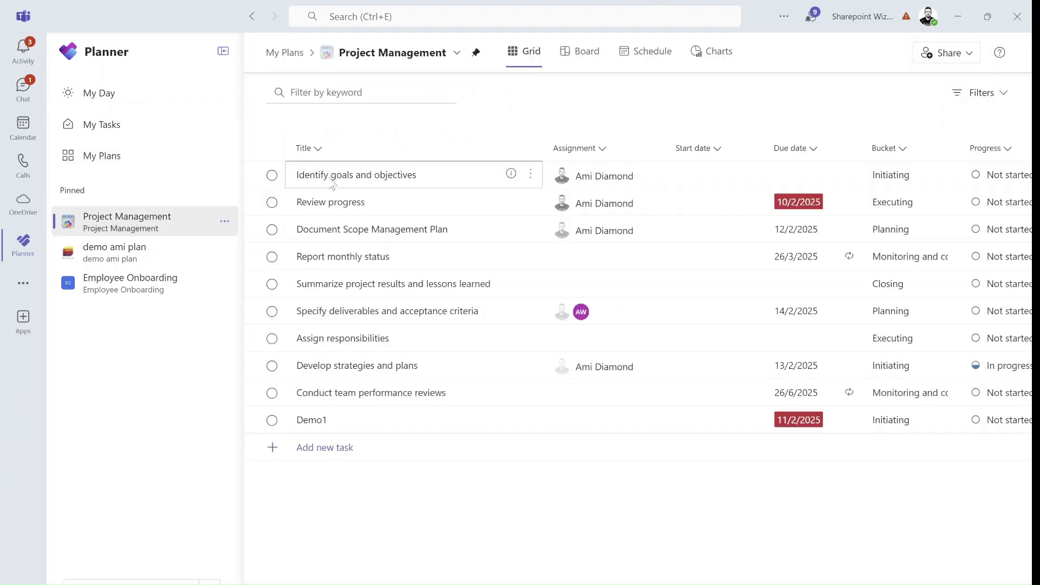
left_click(458, 57)
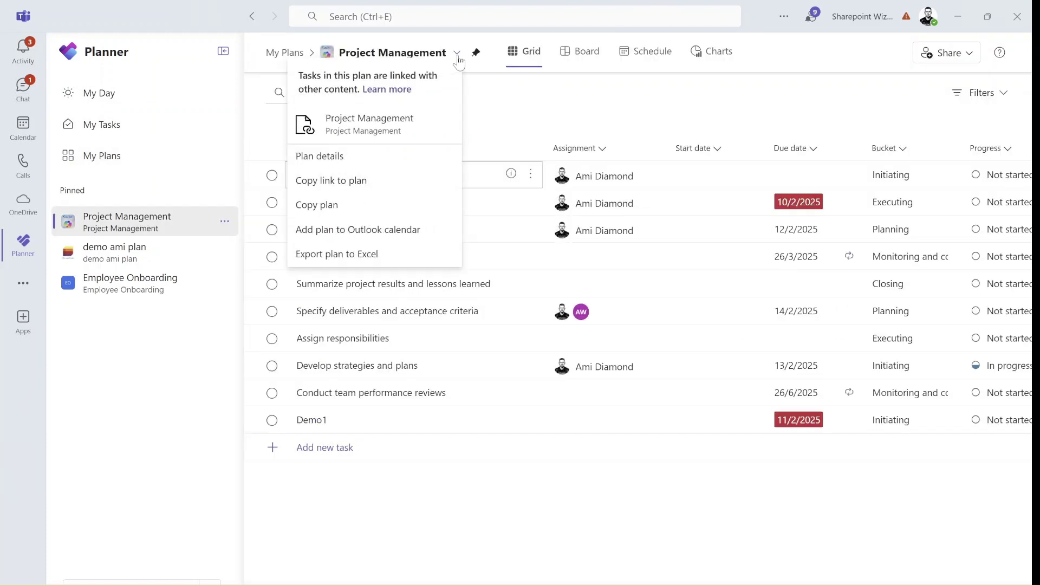
left_click(373, 233)
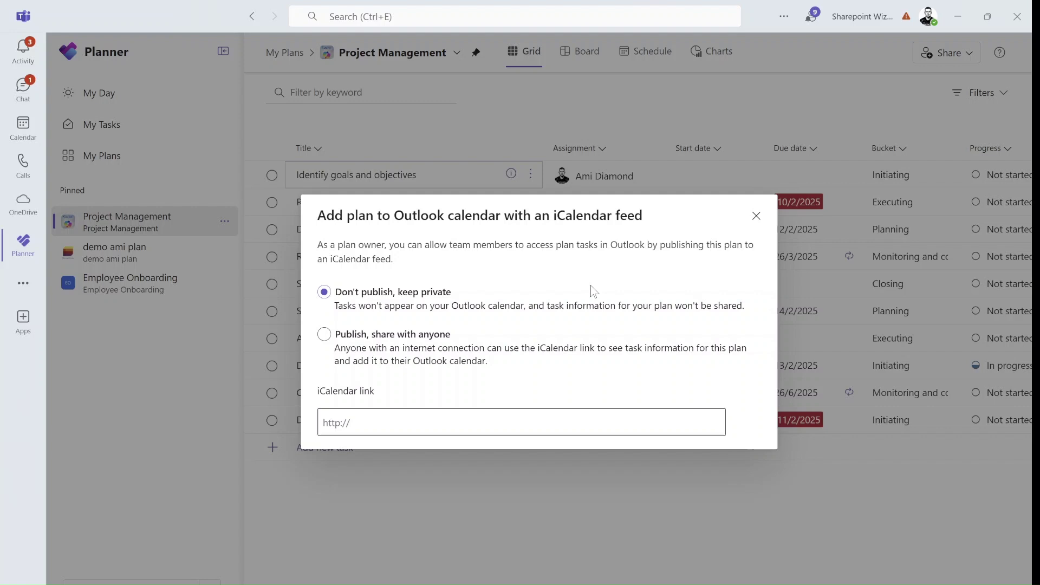
- Publish the plan's iCalendar feed to anyone, copy its link, and switch to Outlook
left_click(324, 334)
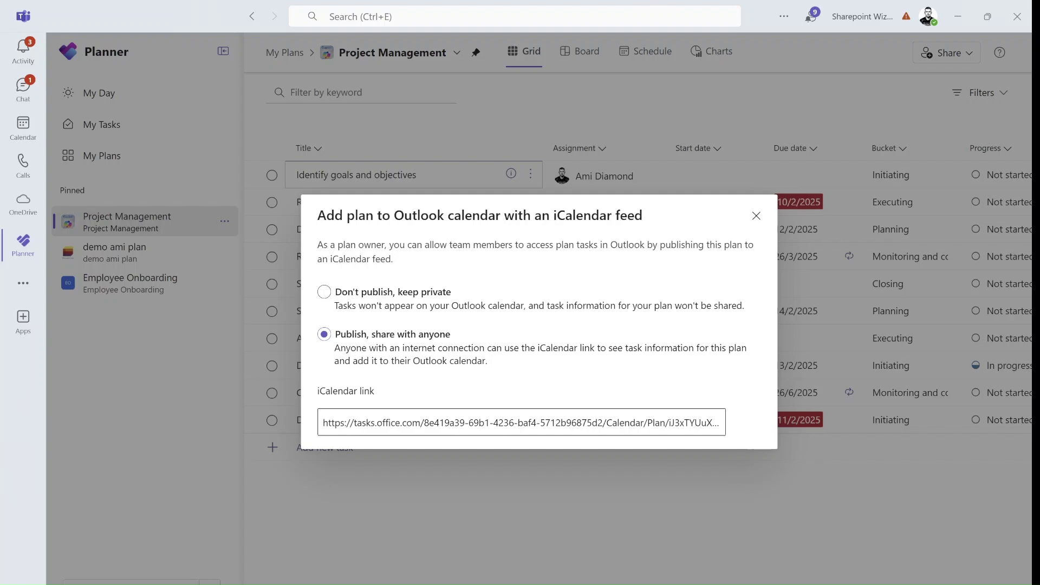
key("Tab")
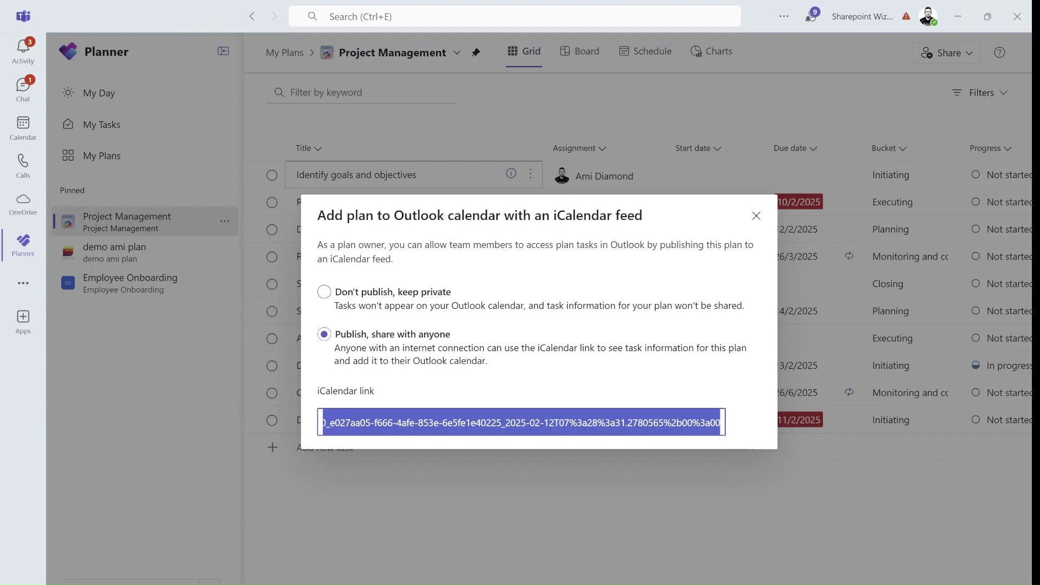
key("alt+Tab")
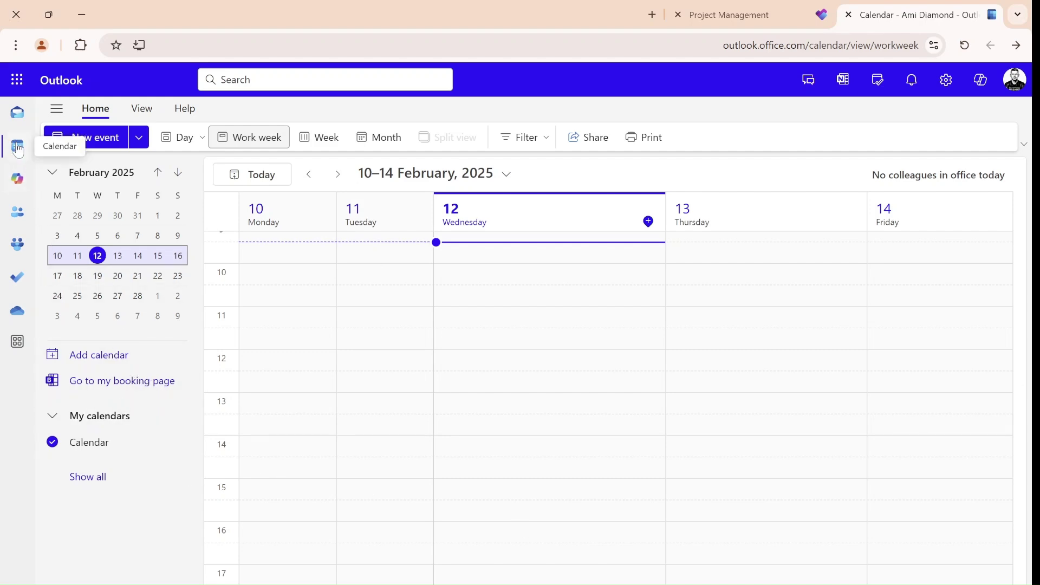
- Subscribe from the web to the copied iCalendar link, naming the calendar 'Plan 1'
left_click(116, 361)
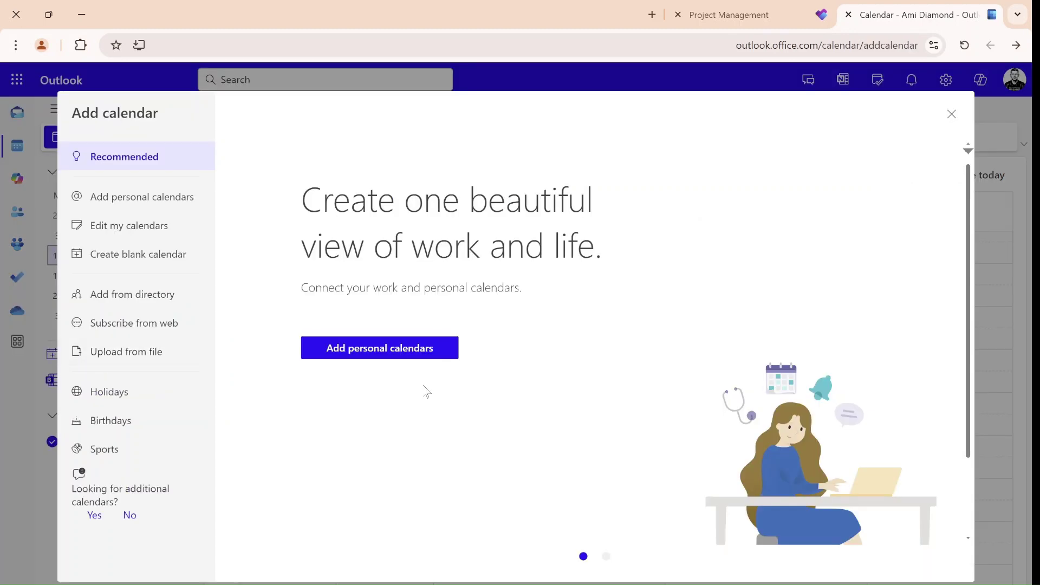
left_click(146, 331)
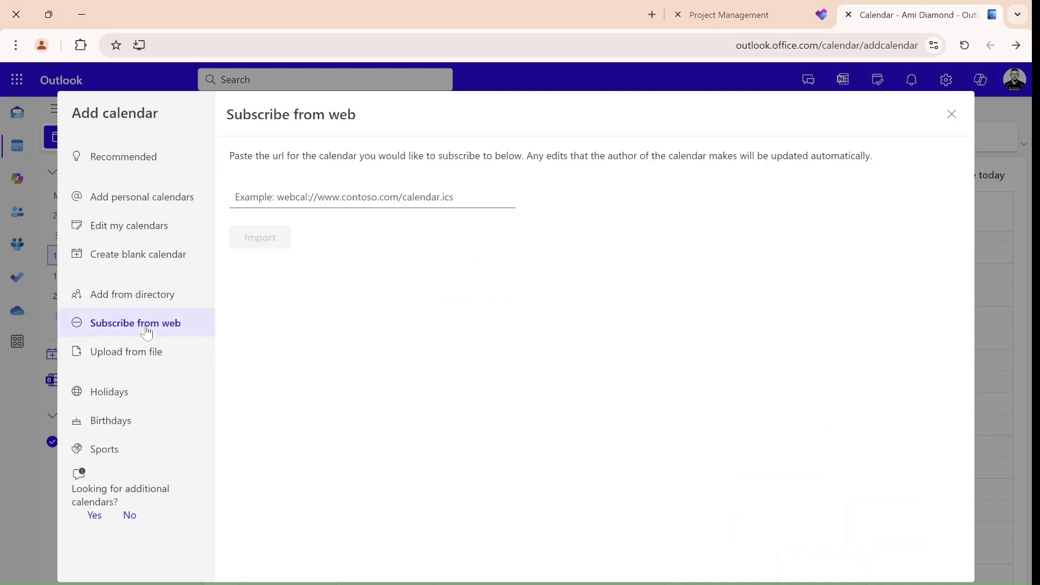
key("ctrl+v")
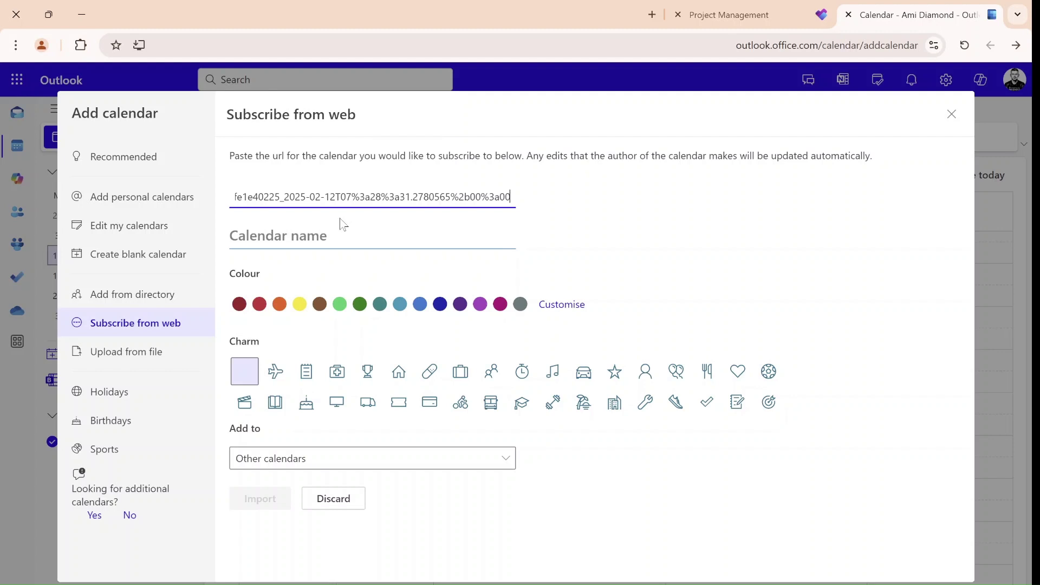
left_click(372, 235)
type("Plan 1")
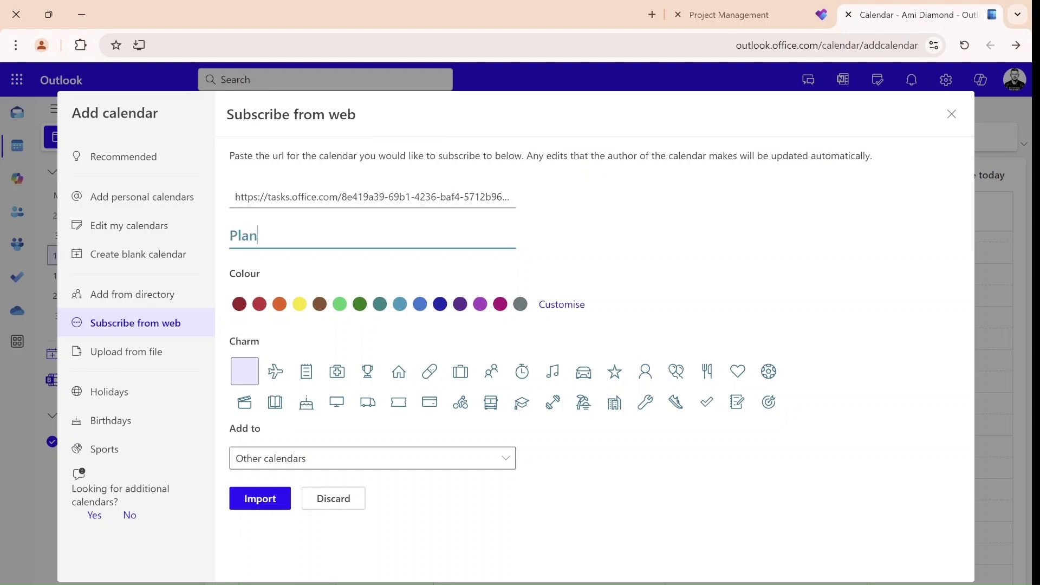
- Give Plan 1 a light-blue colour and airplane charm, file it under Other calendars, and import
left_click(400, 304)
left_click(288, 381)
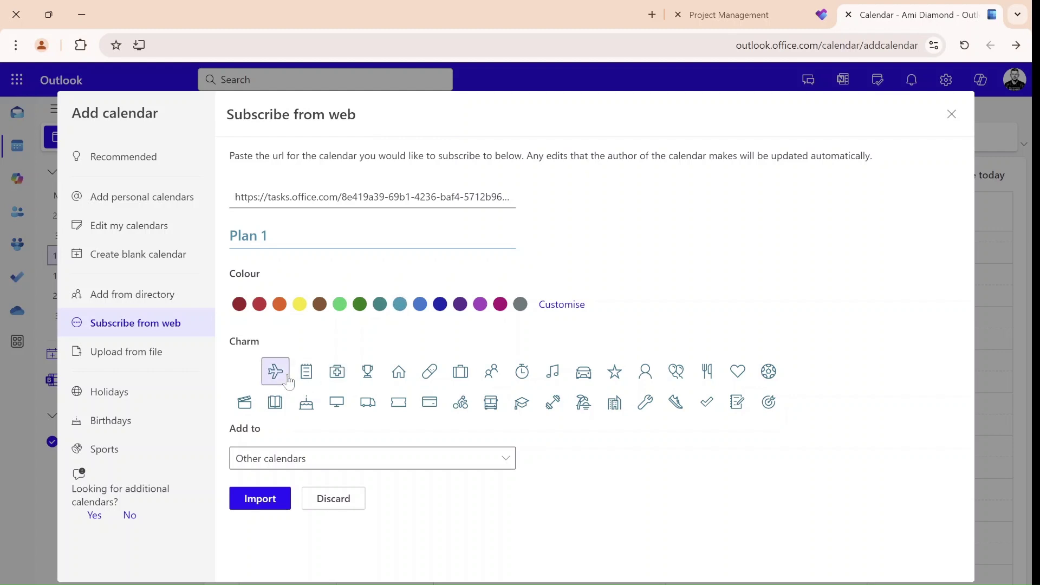
left_click(308, 461)
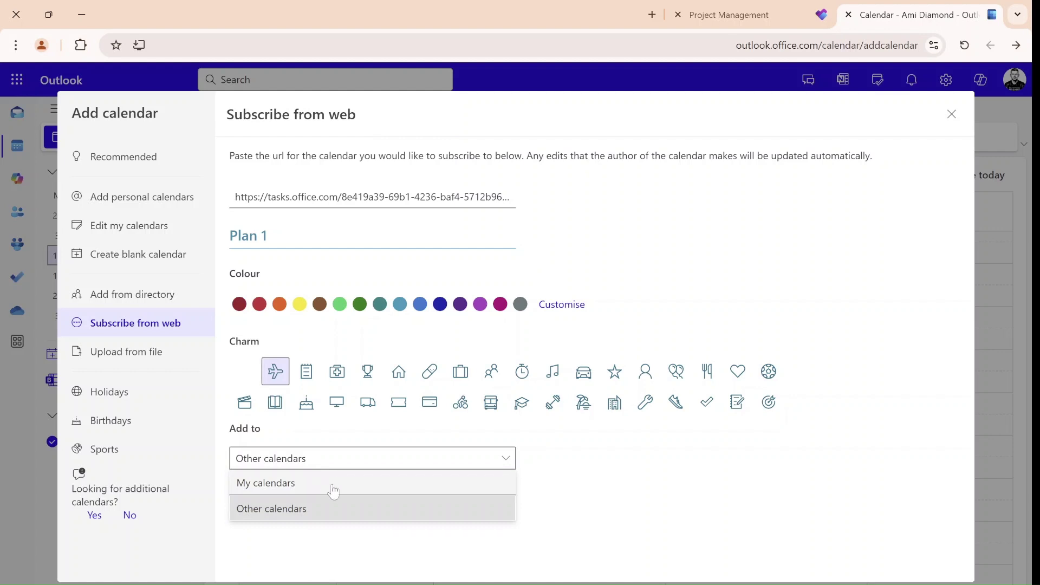
left_click(276, 509)
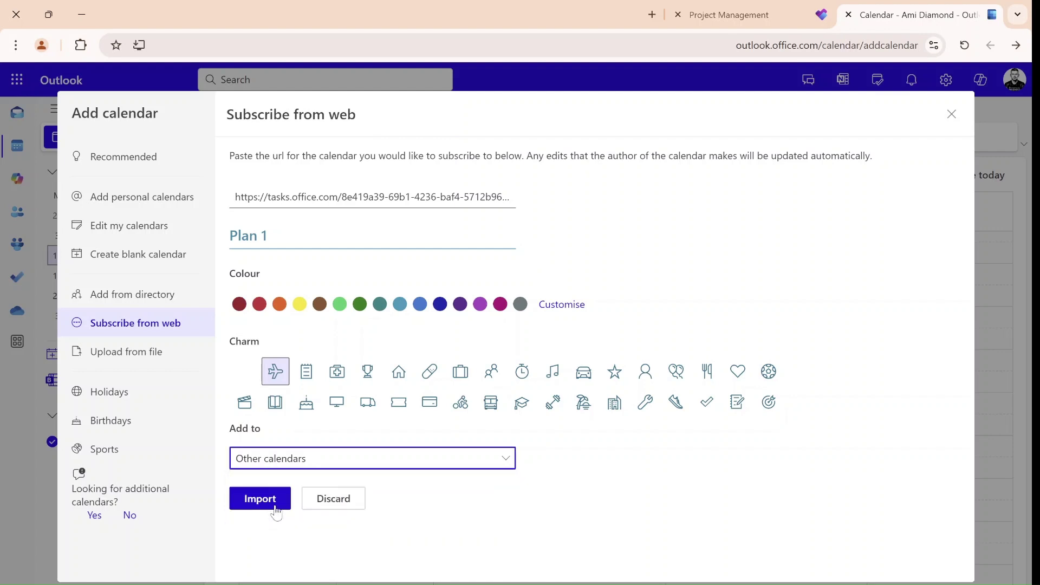
left_click(257, 508)
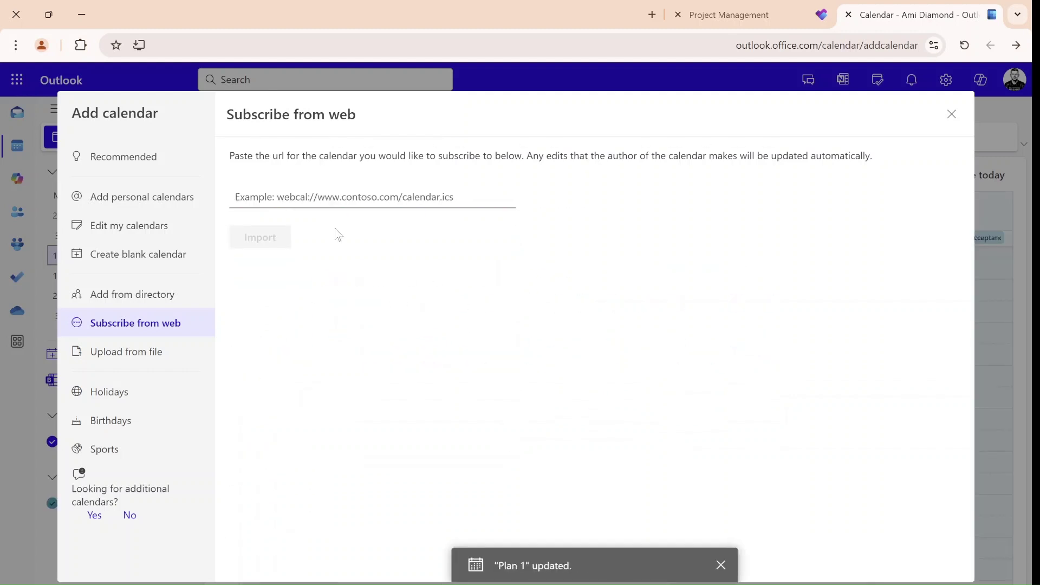
- Close the Add calendar window and toggle Plan 1 off and back on via Show all
left_click(952, 115)
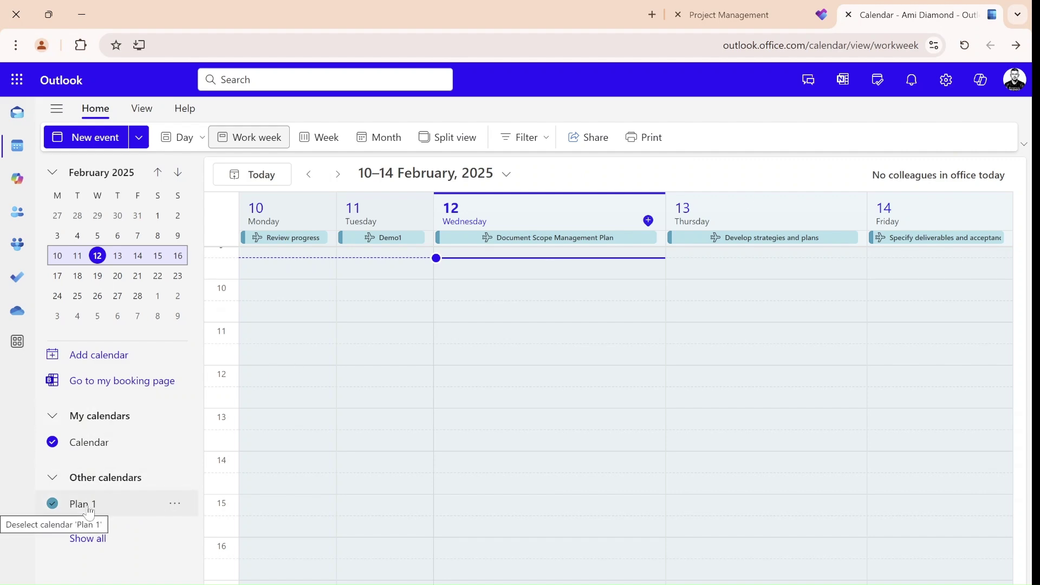
left_click(54, 509)
left_click(103, 478)
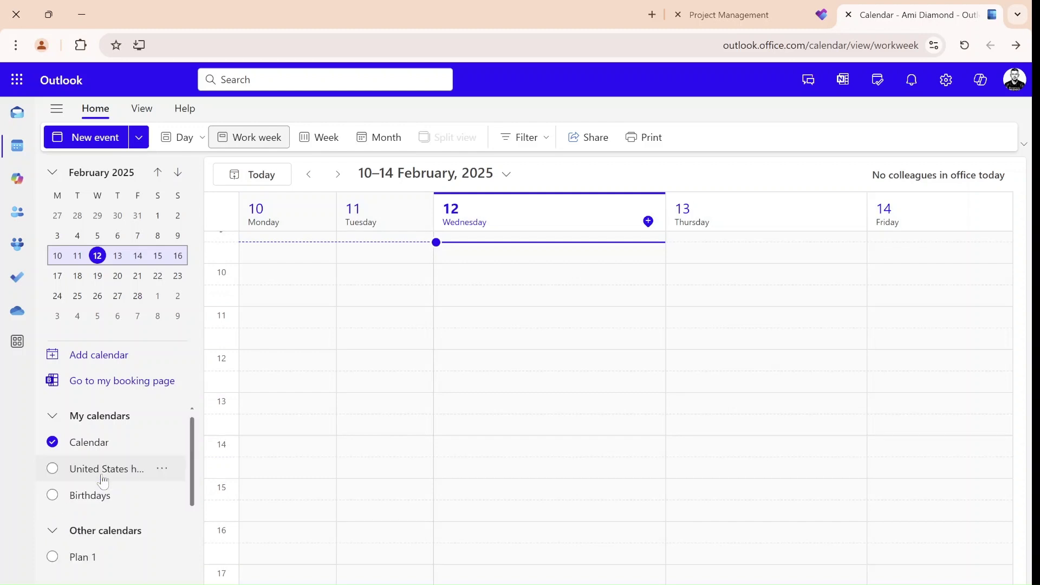
left_click(54, 557)
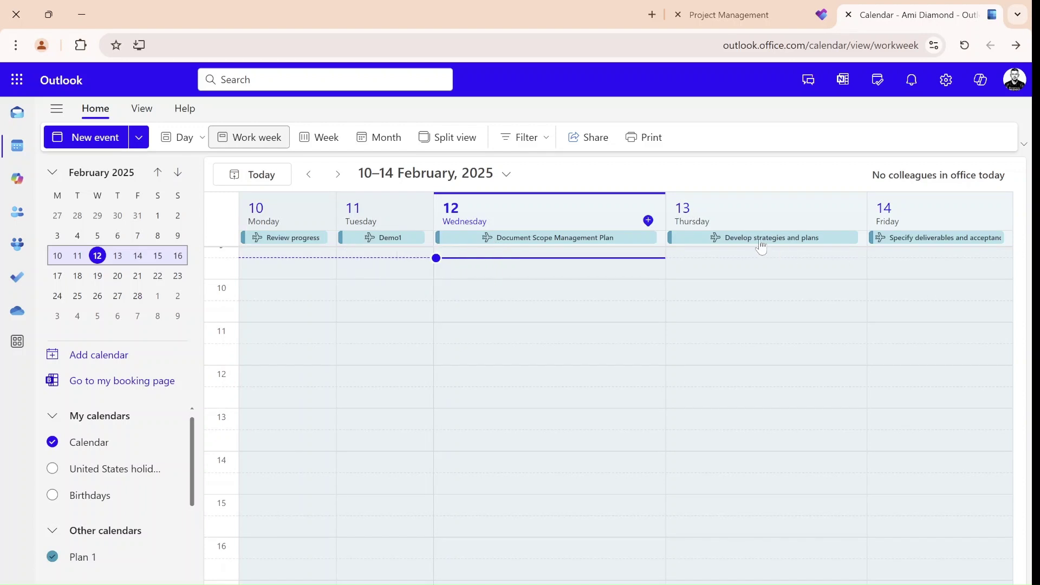
- Inspect the 'Develop strategies and plans' task event on 13 February, then close it
left_click(762, 243)
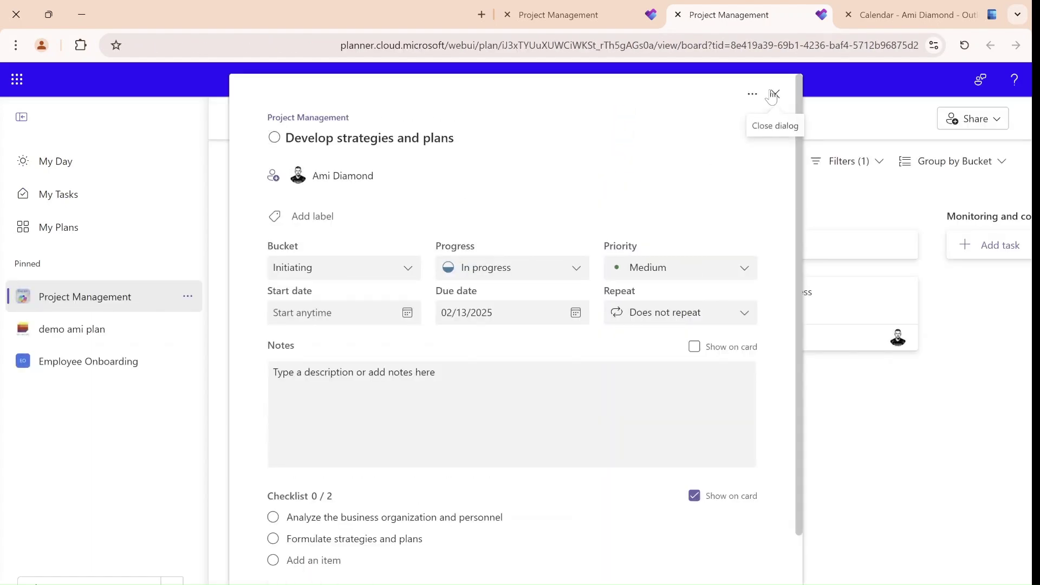
left_click(678, 14)
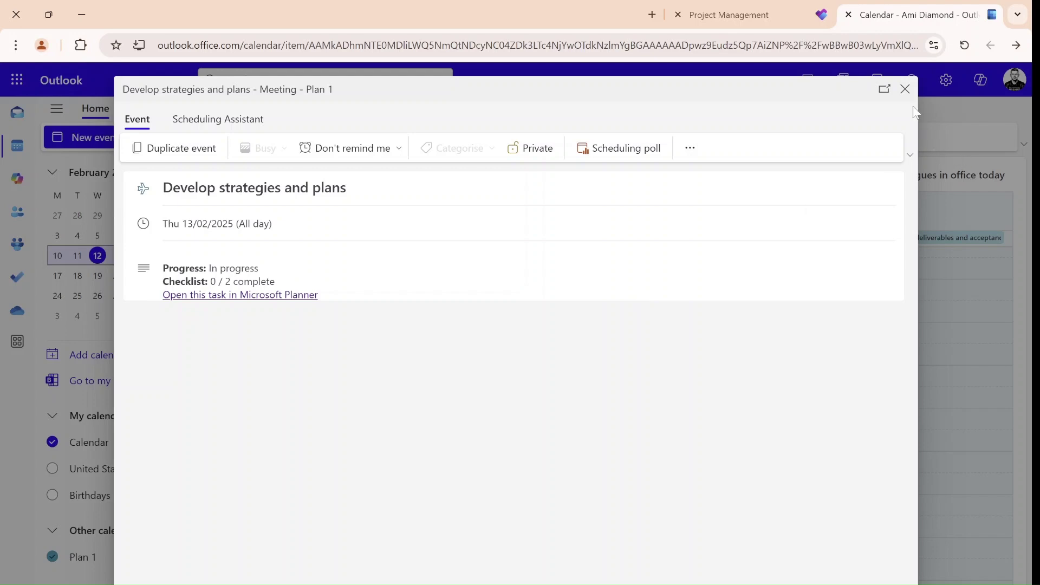
left_click(905, 88)
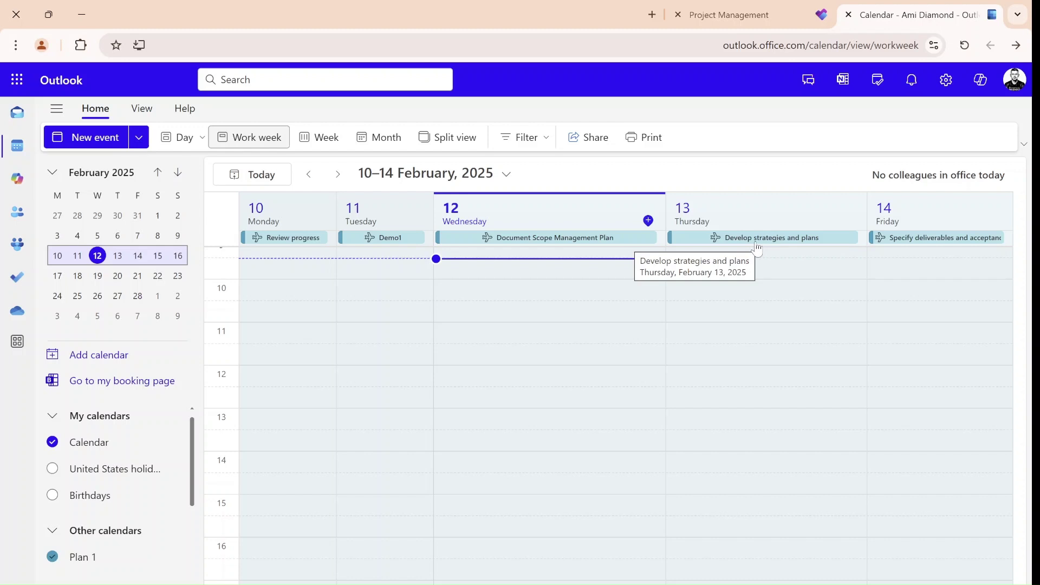
- Check the calendar in month and full-week views, then return to the Project Management plan
left_click(384, 139)
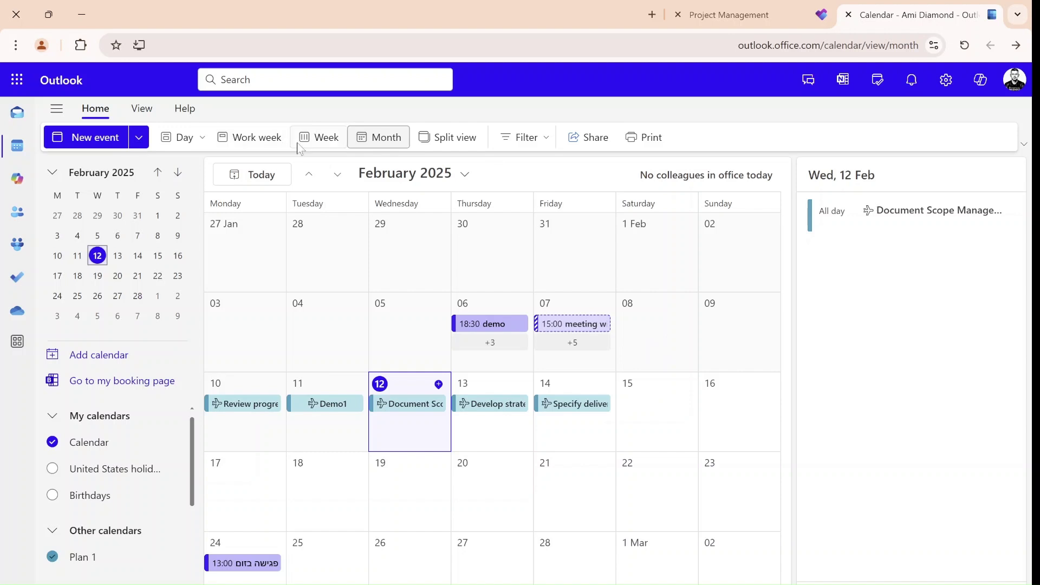
left_click(319, 142)
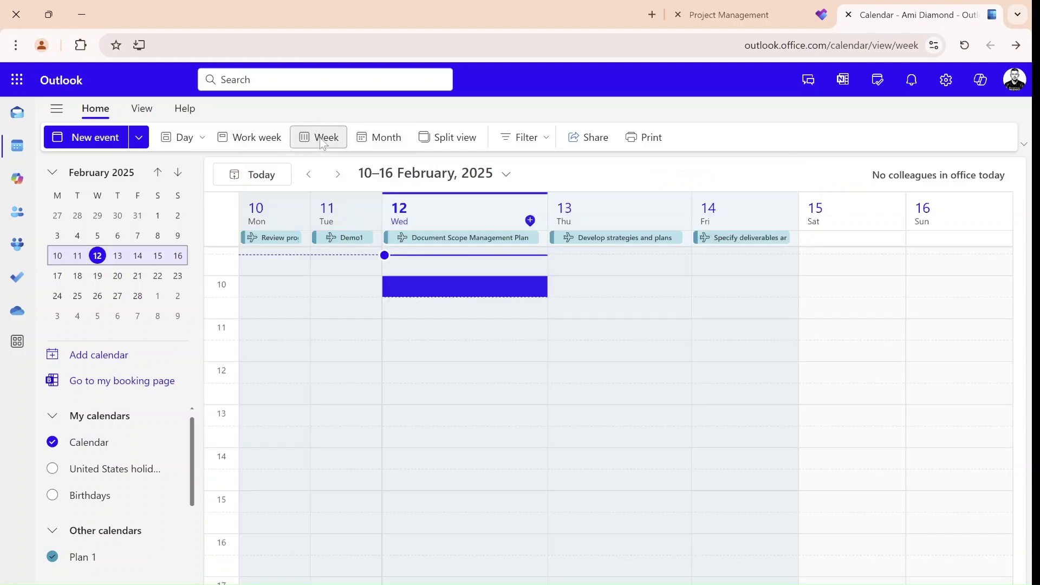
left_click(787, 10)
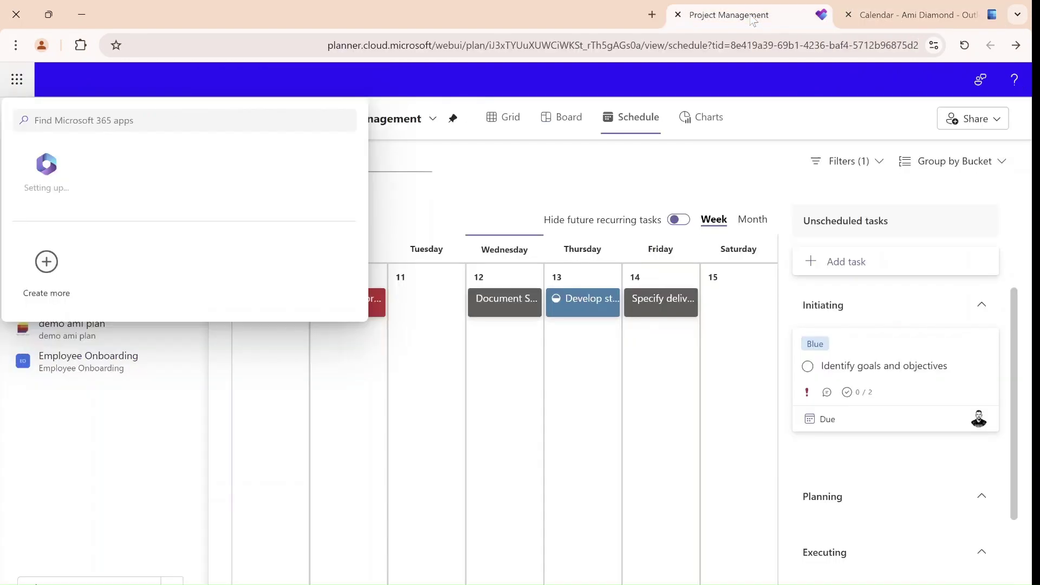
left_click(544, 173)
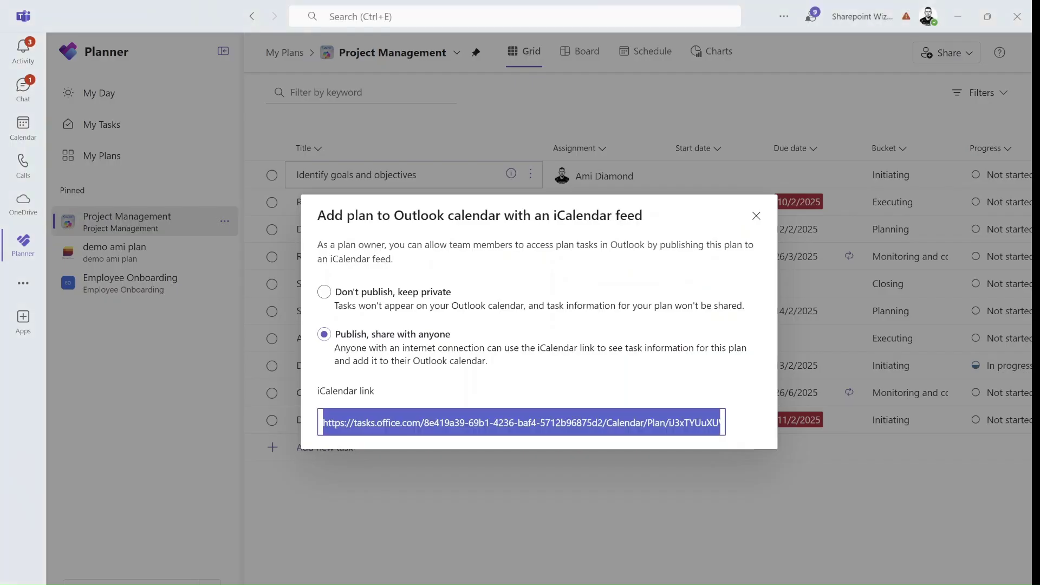
- Close the iCalendar dialog and filter My Tasks to All, assigned to me only
left_click(756, 216)
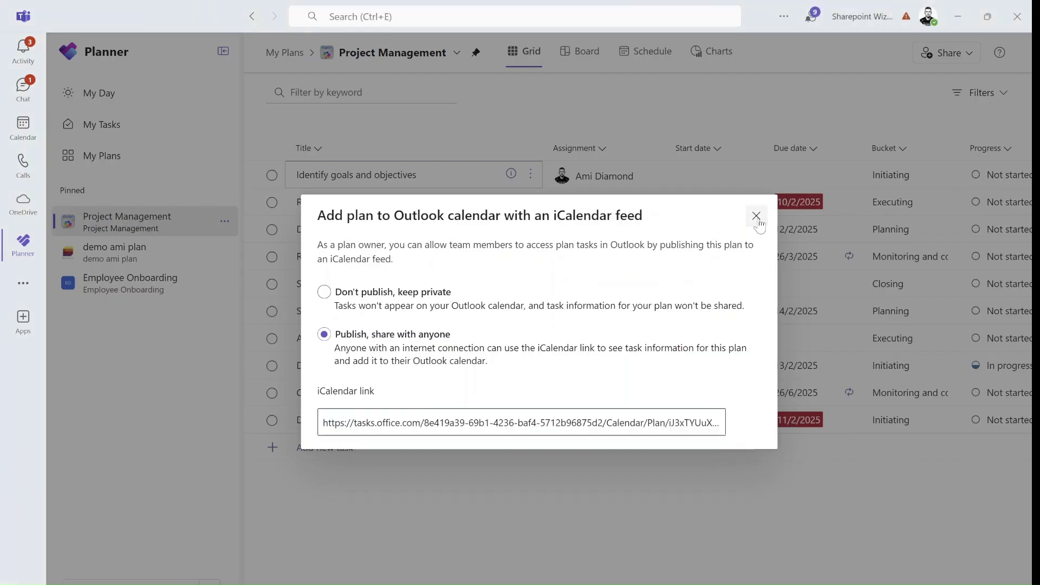
left_click(93, 130)
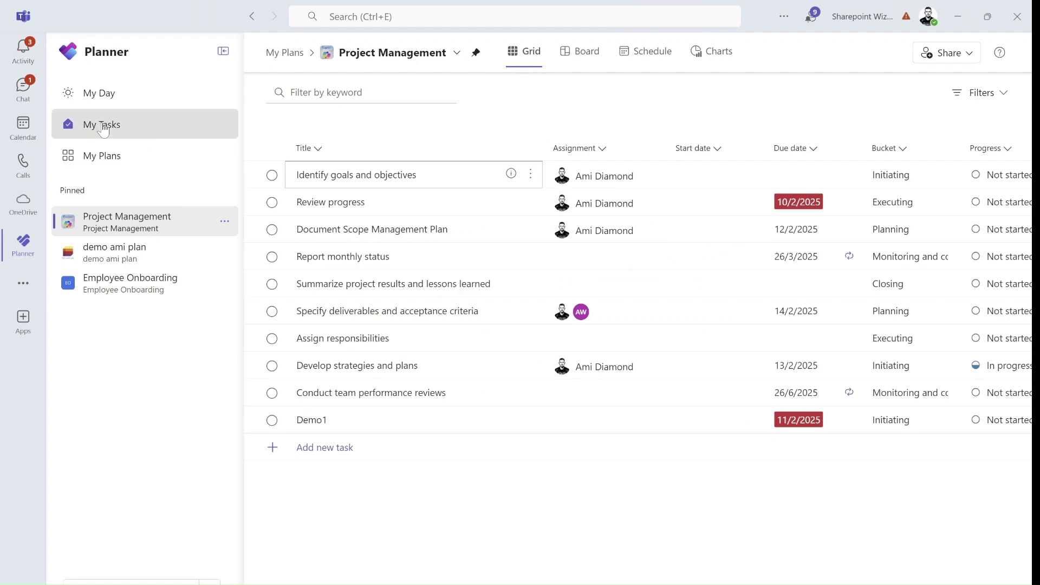
left_click(313, 92)
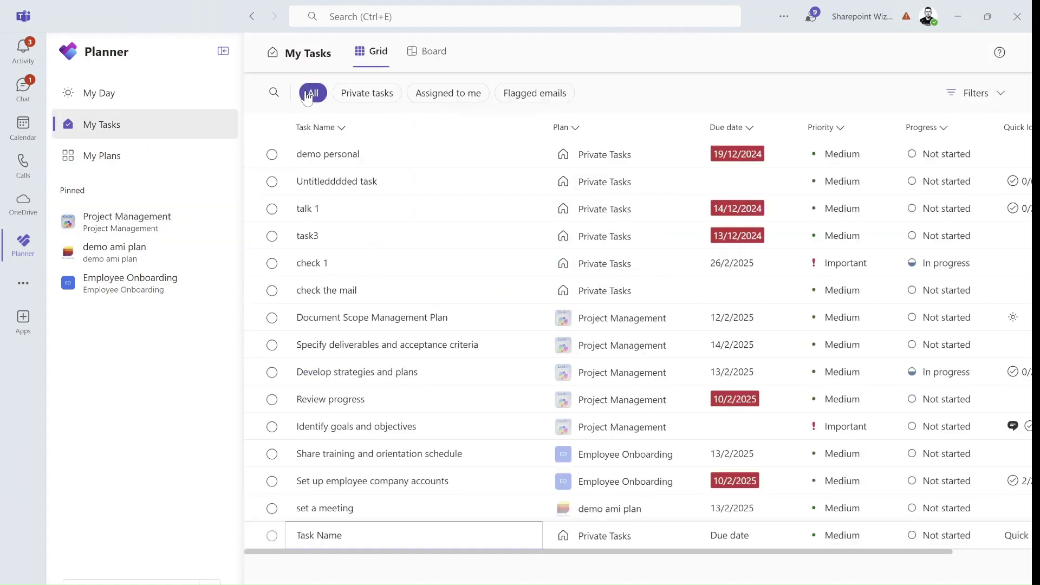
left_click(446, 94)
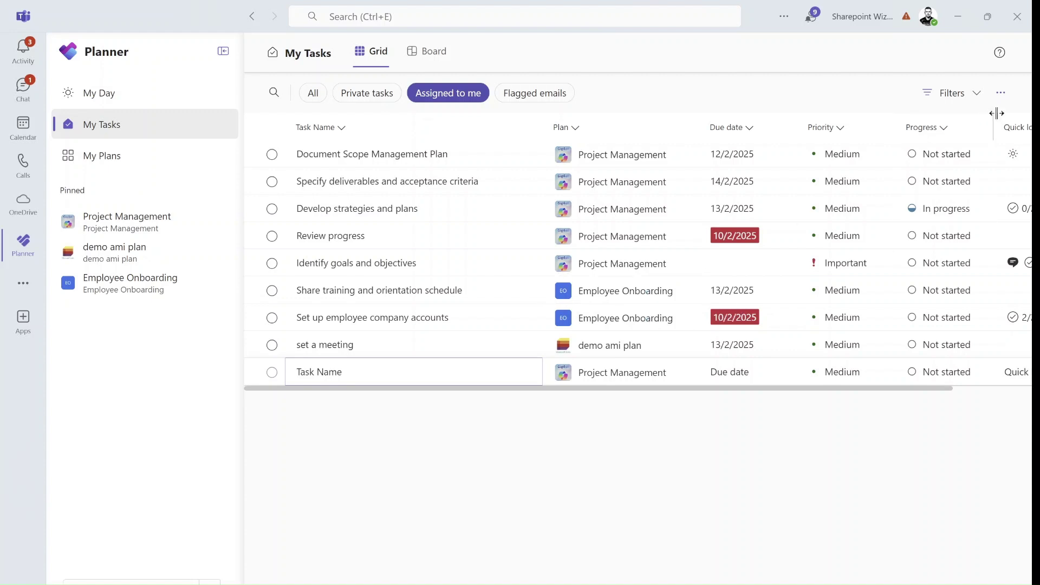
- Publish the 'Assigned to me' tasks feed, copy its iCalendar link, and switch to Outlook
left_click(1004, 98)
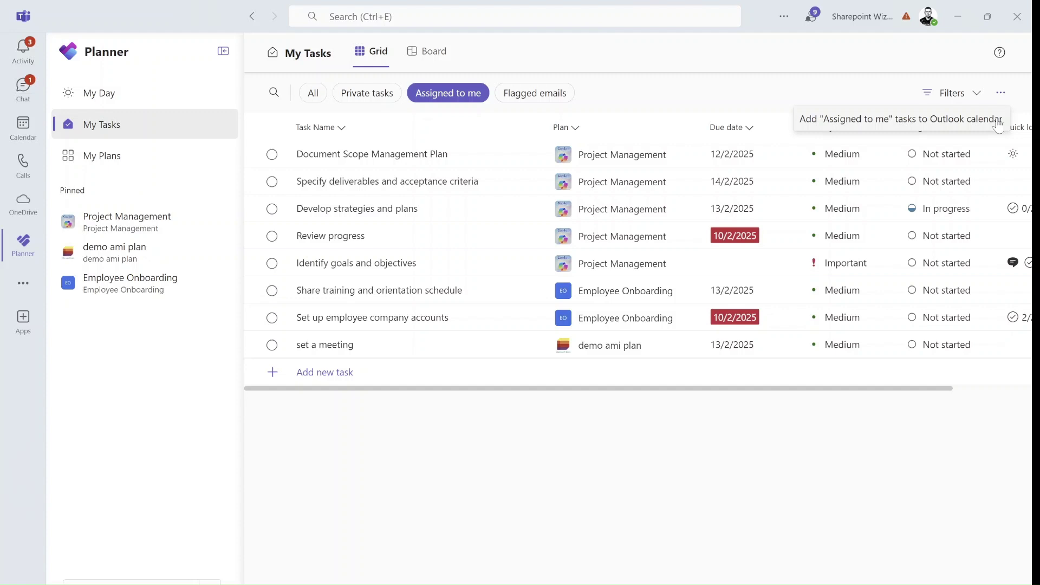
left_click(970, 129)
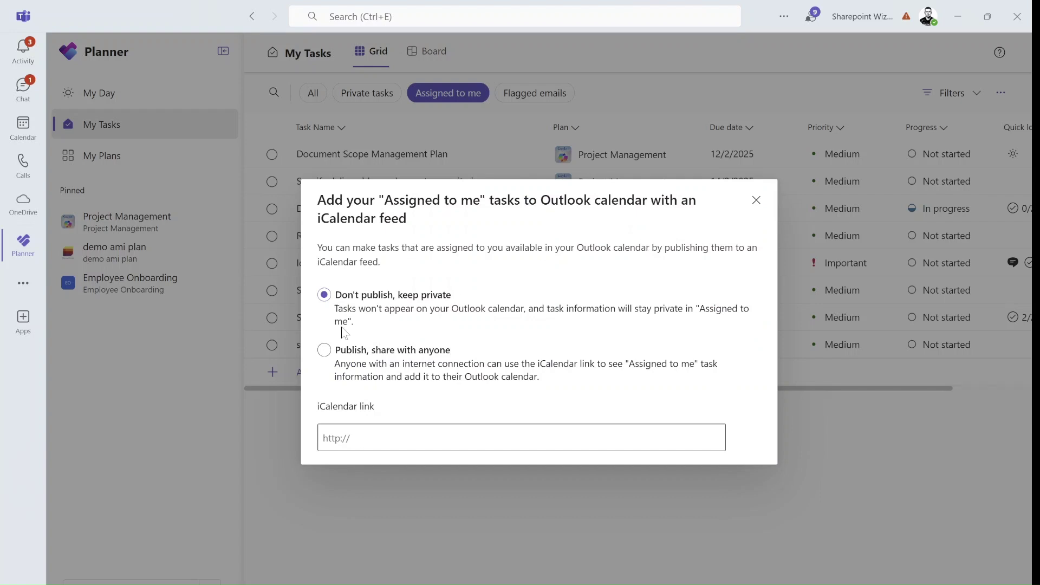
left_click(324, 351)
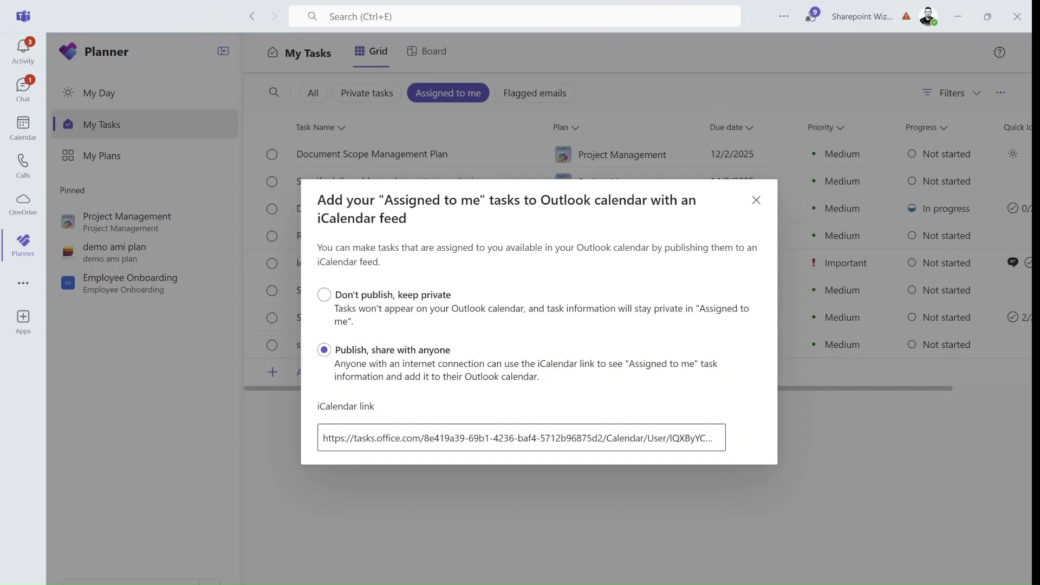
key("Tab")
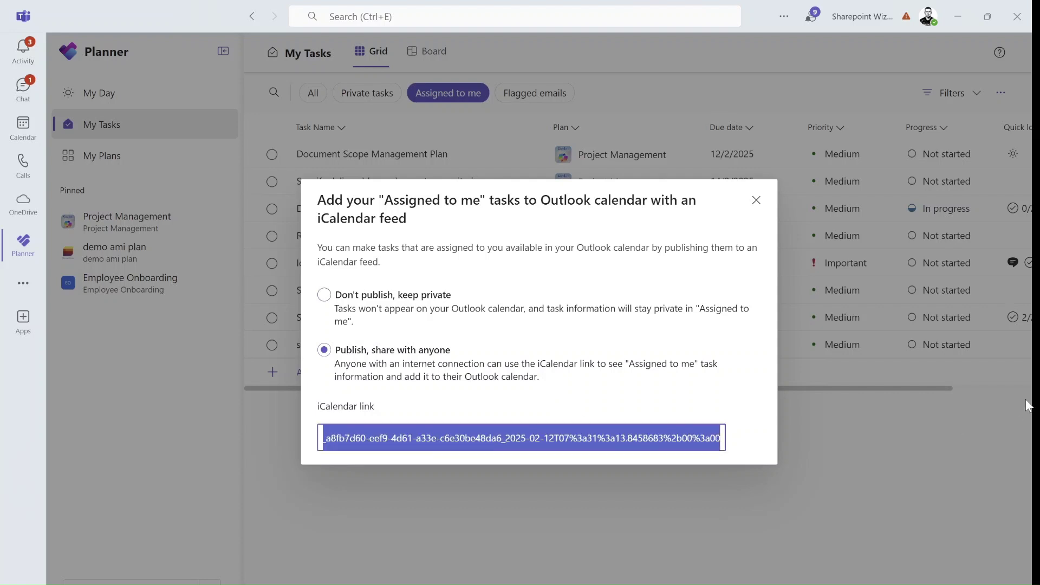
key("alt+Tab")
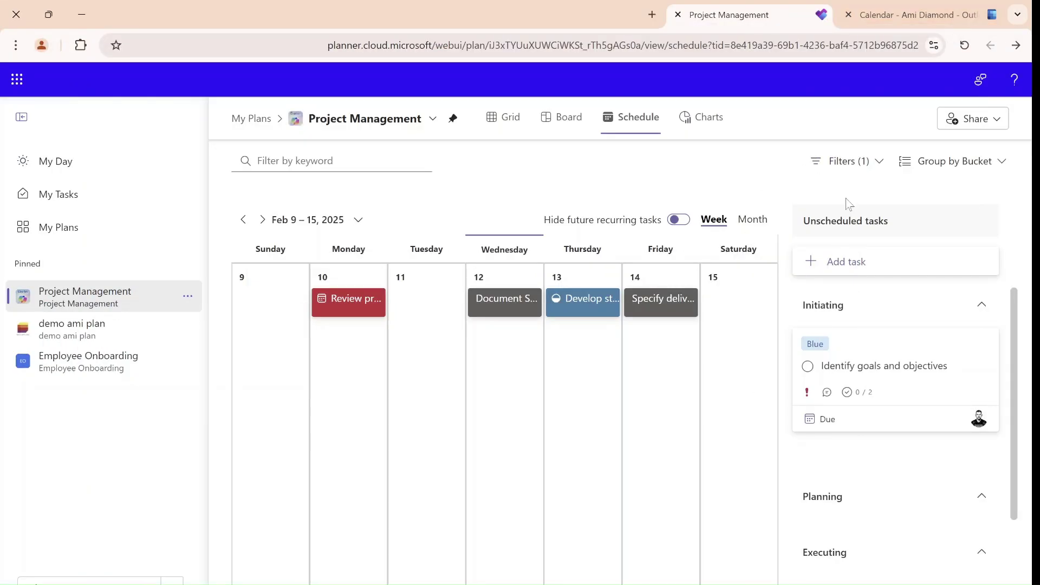
left_click(867, 8)
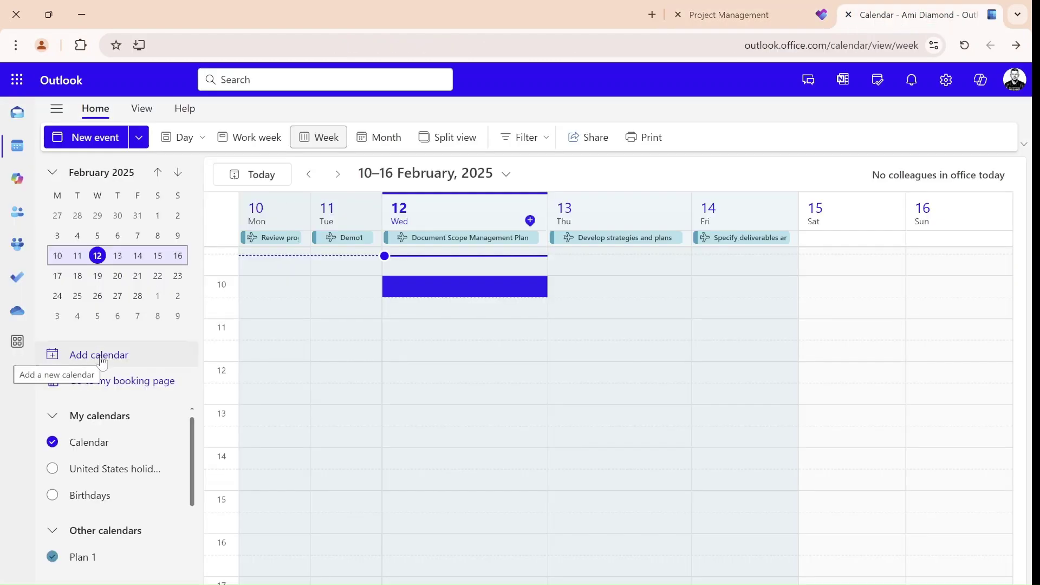
- Subscribe from the web to the pasted task feed link, naming the calendar 'My task'
left_click(101, 356)
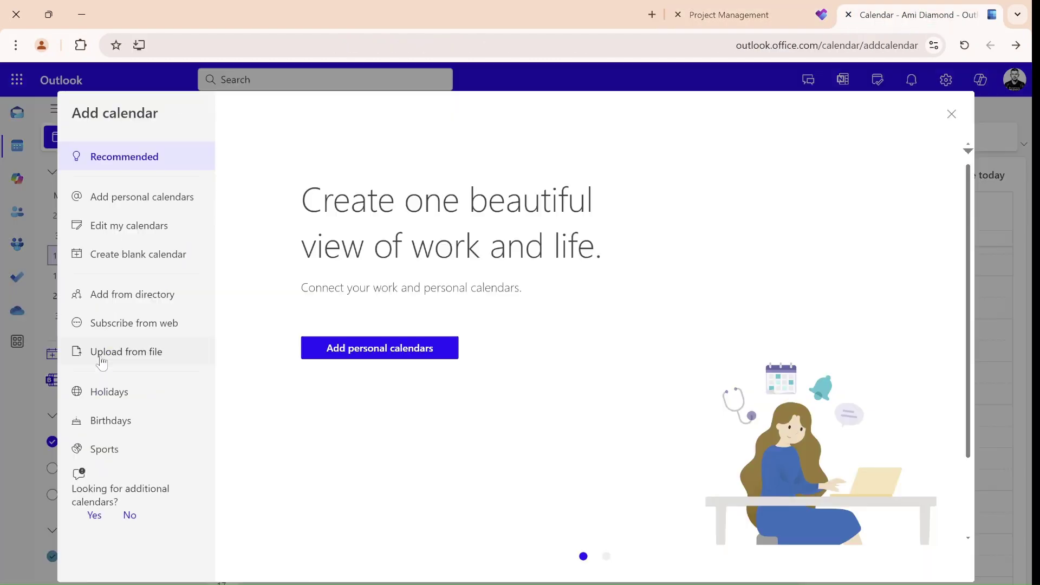
left_click(168, 324)
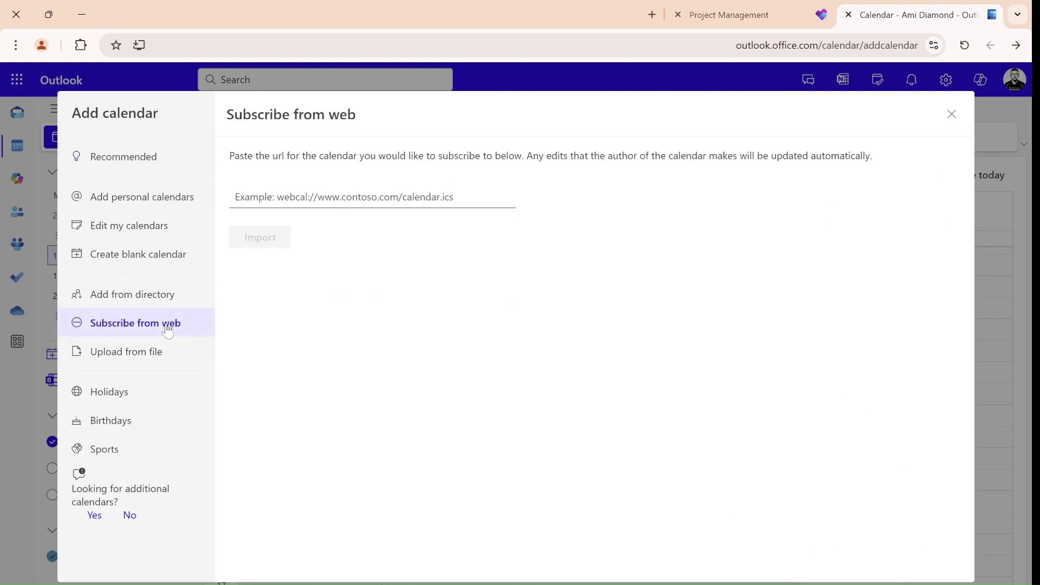
left_click(373, 197)
key("ctrl+v")
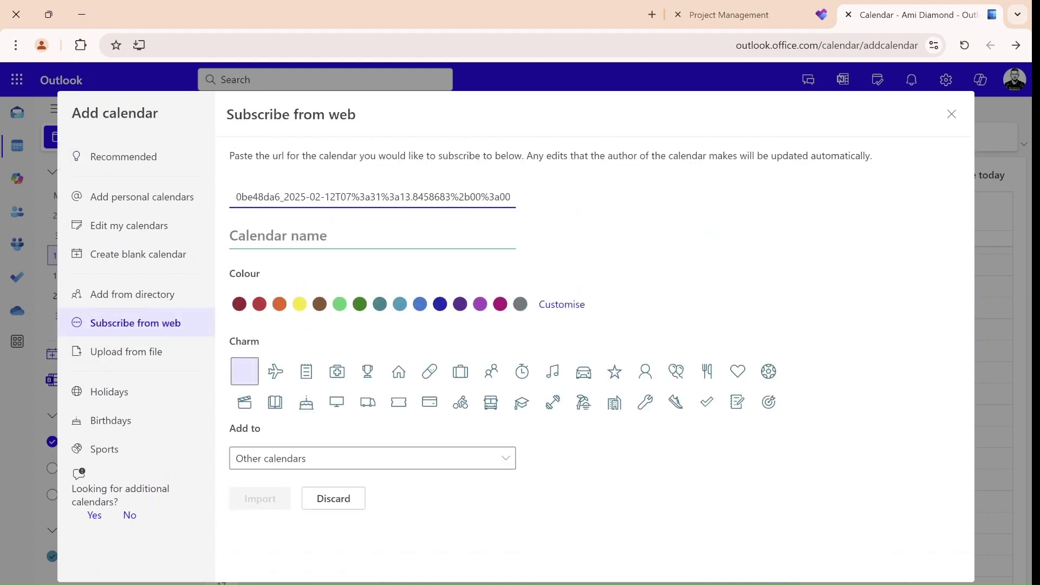
type("task")
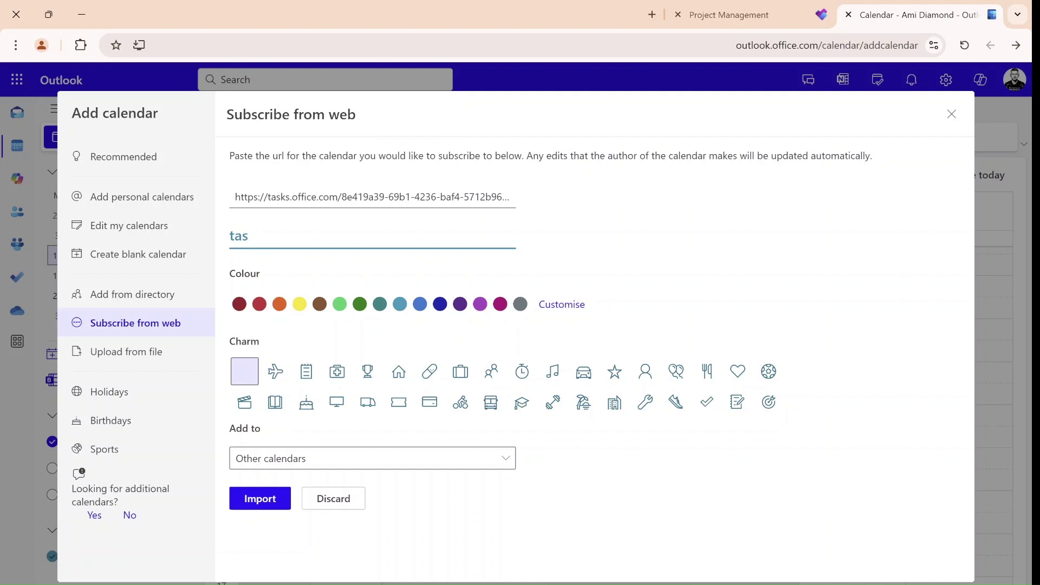
key("BackSpace")
key("BackSpace")
key("BackSpace")
type("My task")
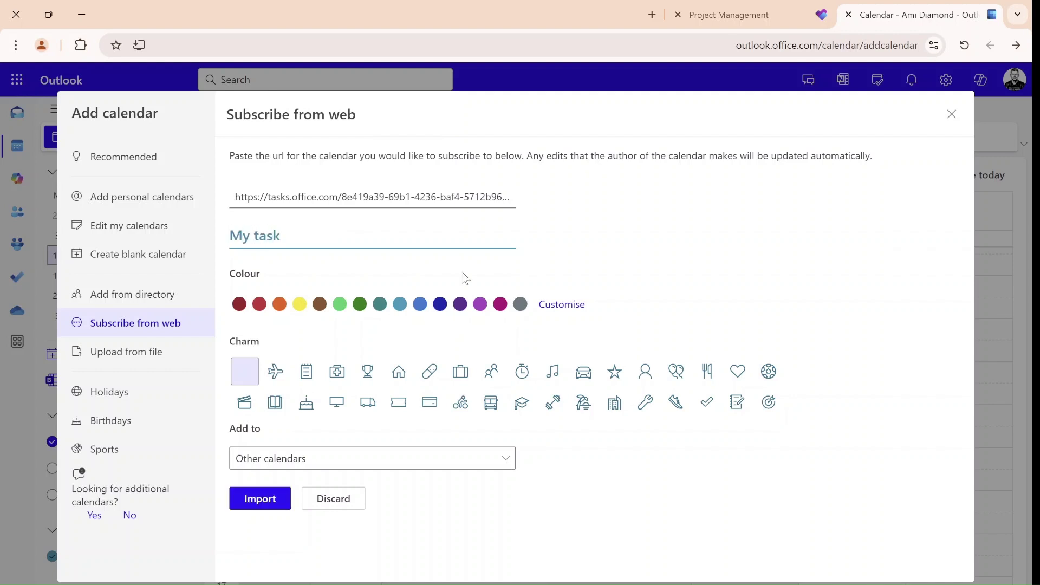
- Make My task magenta with a fork-and-knife charm, file it under Other calendars, and import
left_click(500, 304)
left_click(707, 376)
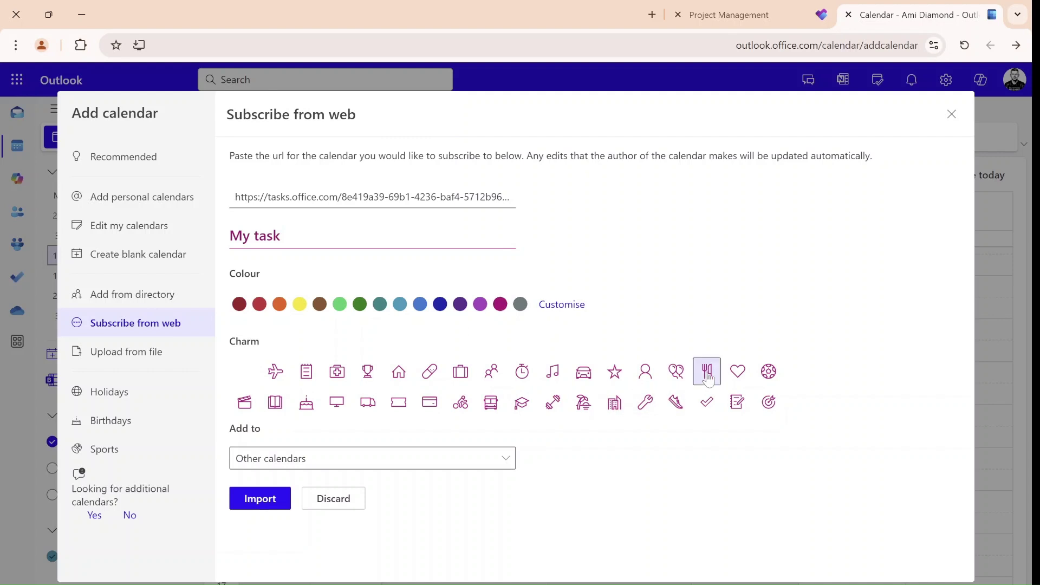
left_click(479, 467)
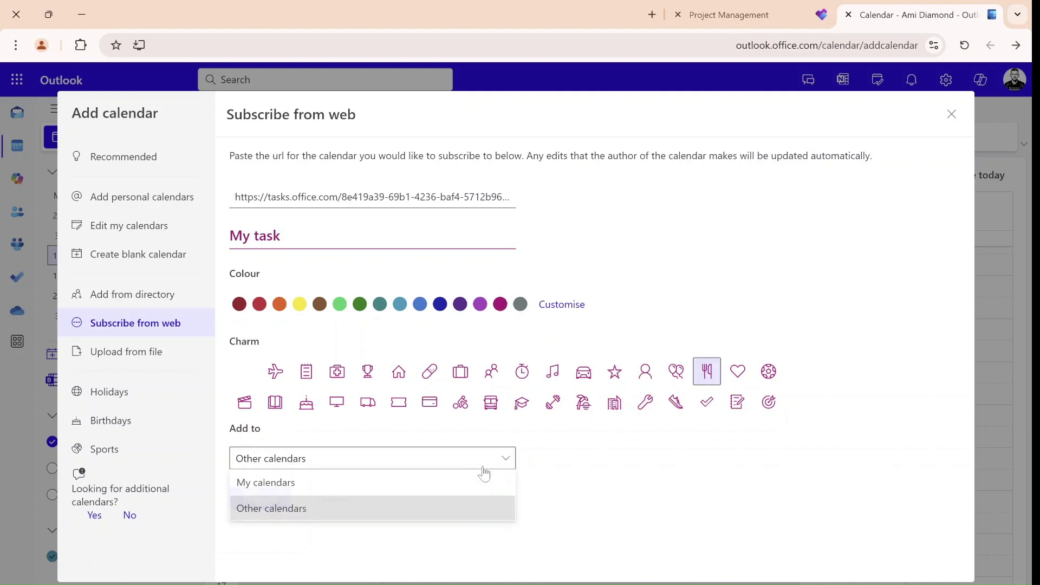
left_click(359, 506)
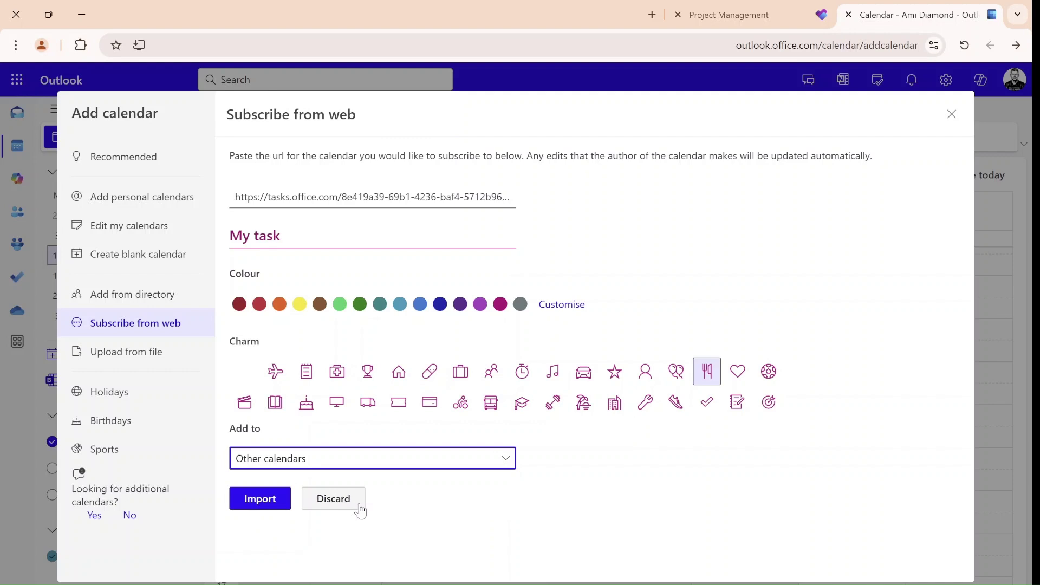
left_click(270, 499)
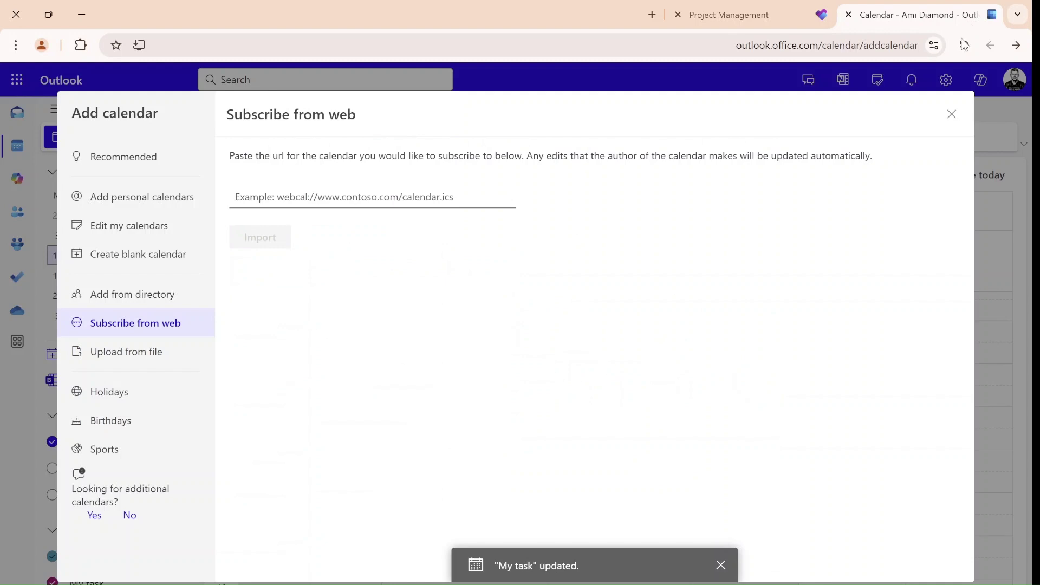
- Review the 'Share training and orientation schedule' event, then open 'Document Scope Management Plan' (Not started)
left_click(951, 114)
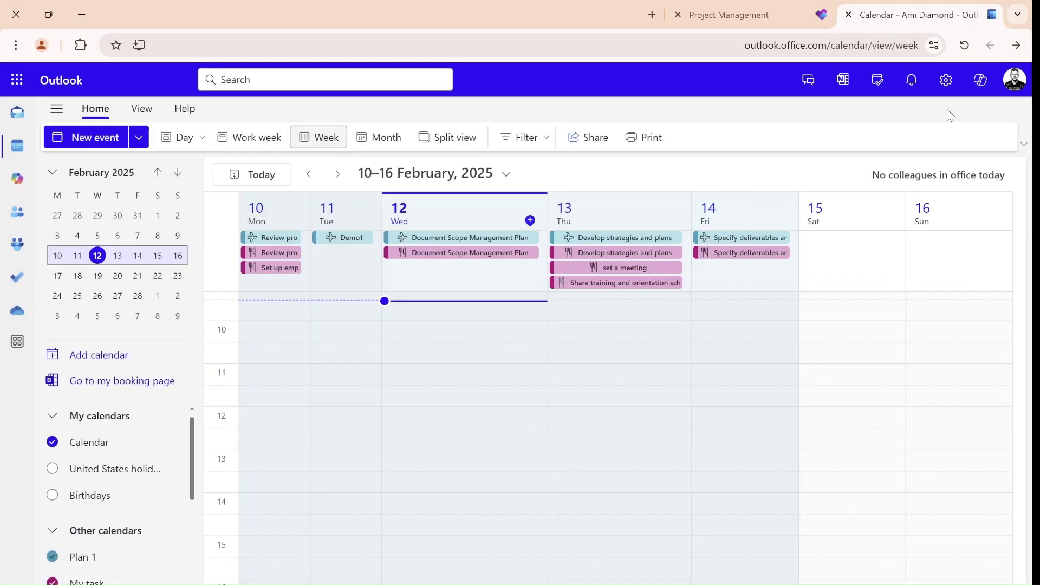
left_click(640, 284)
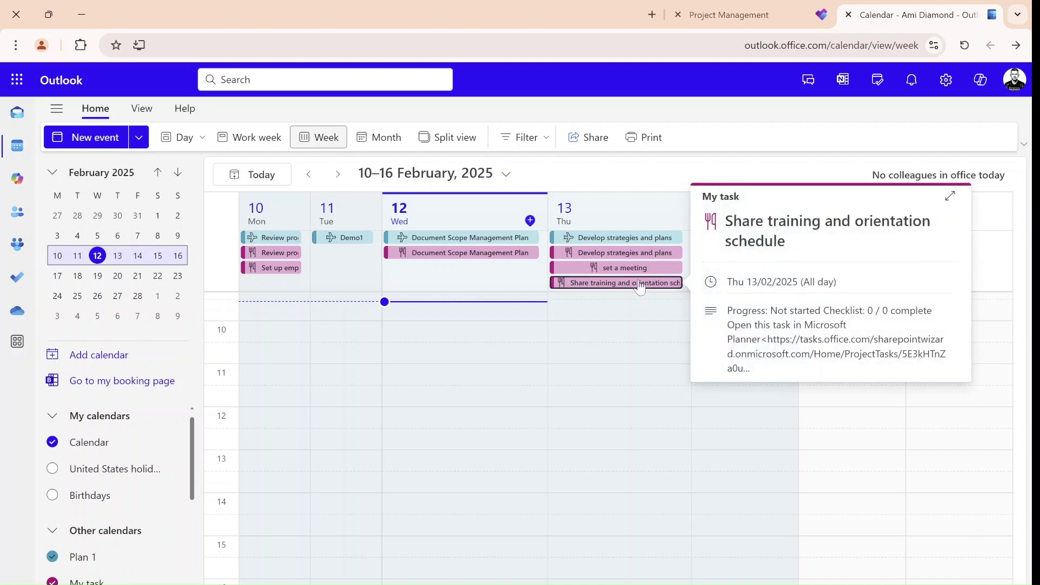
left_click(950, 196)
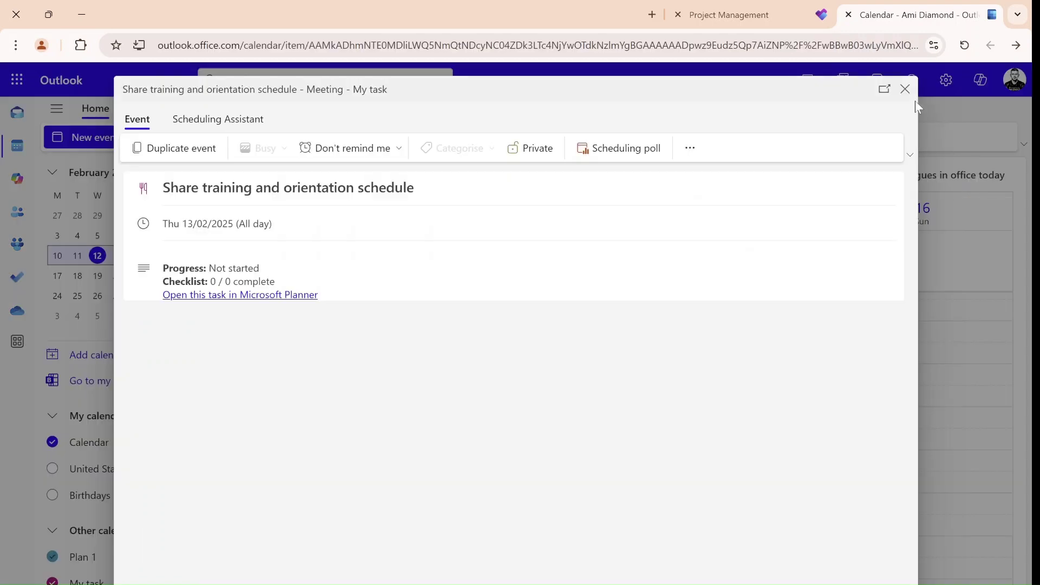
left_click(904, 90)
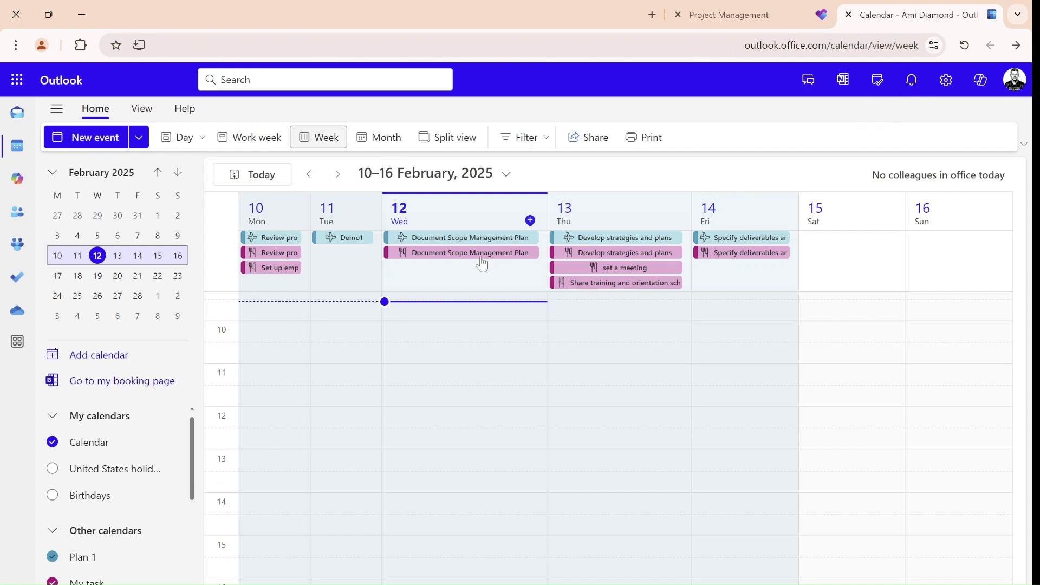
left_click(447, 239)
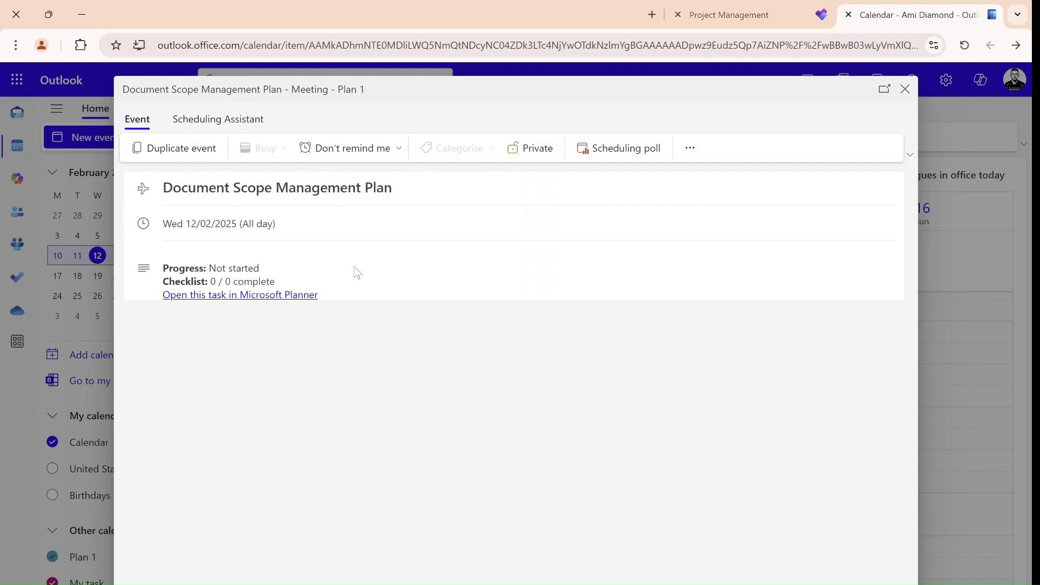
- Set Document Scope Management Plan's progress to In progress in Planner, then return to Outlook
left_click(905, 91)
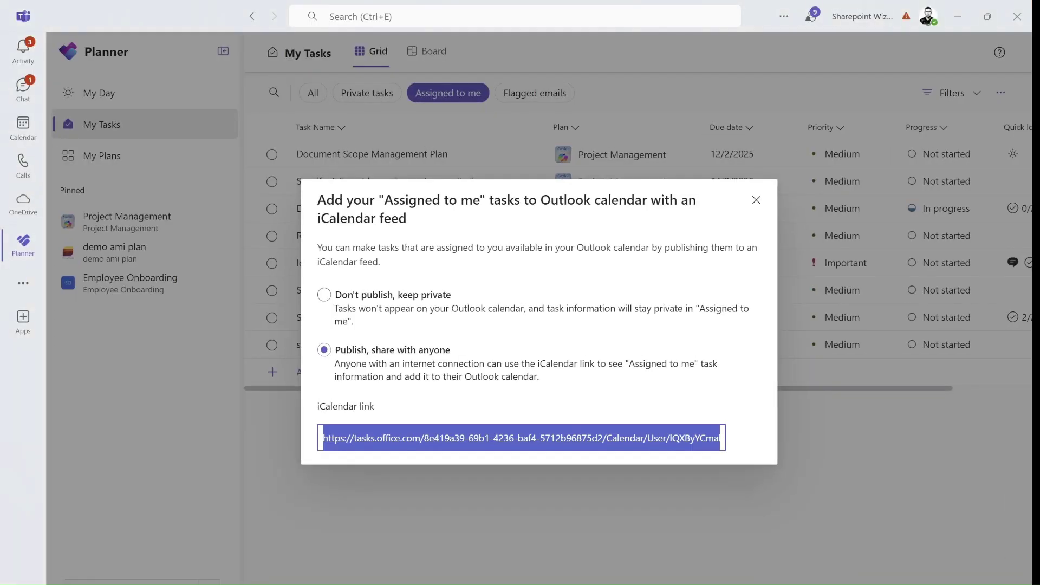
left_click(756, 201)
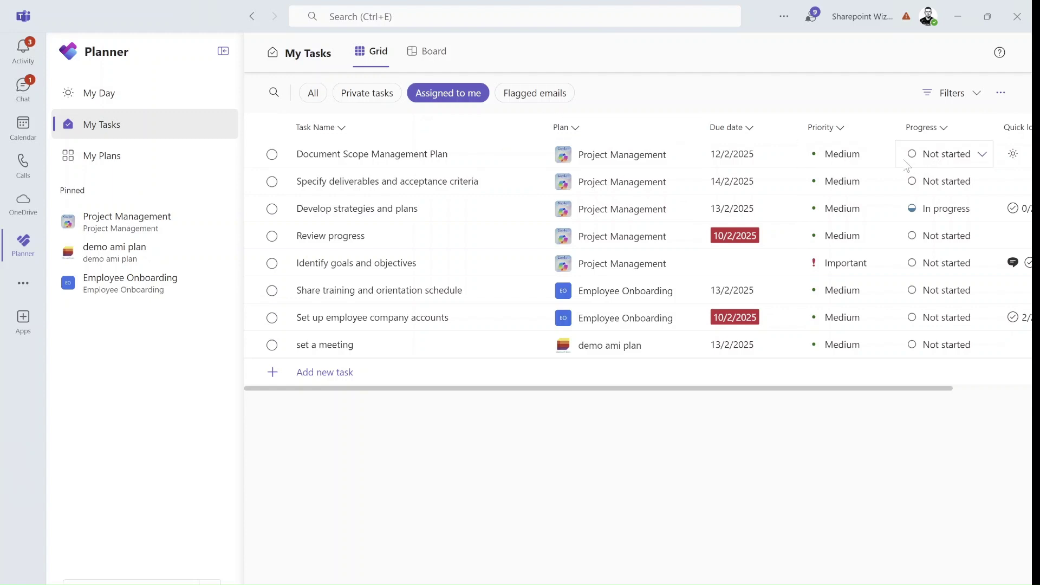
left_click(981, 156)
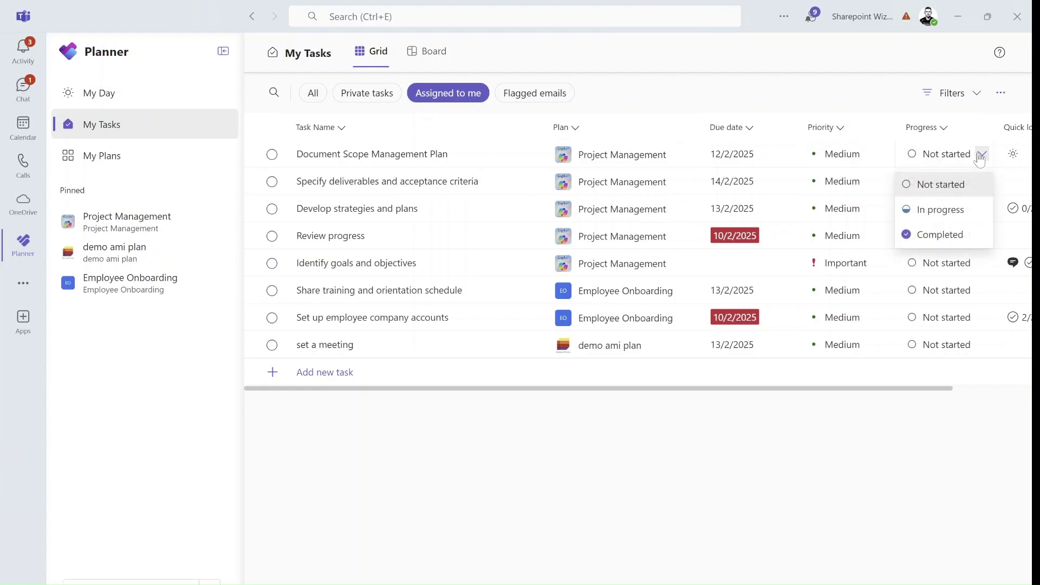
left_click(957, 221)
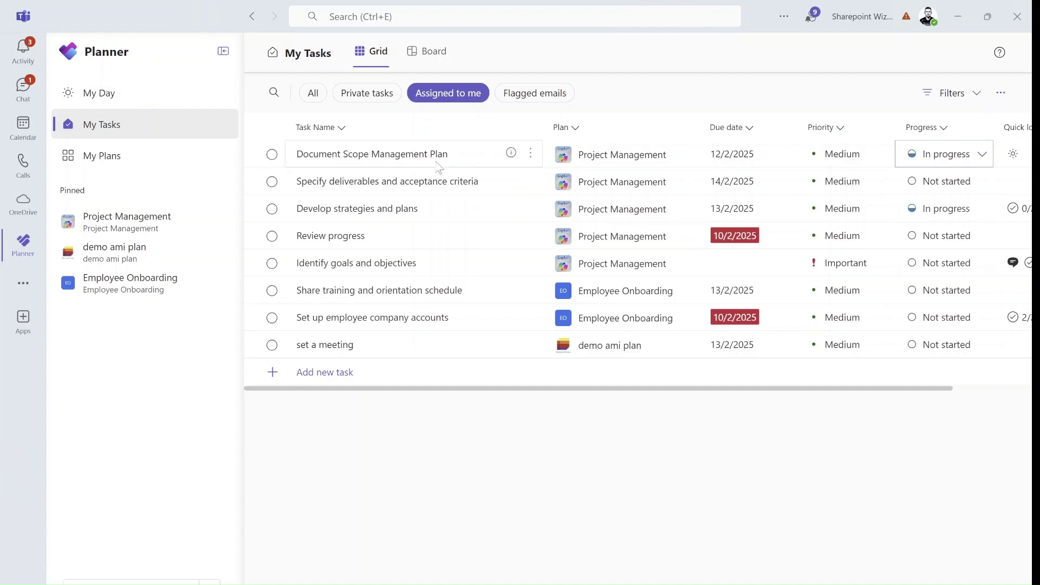
left_click(965, 15)
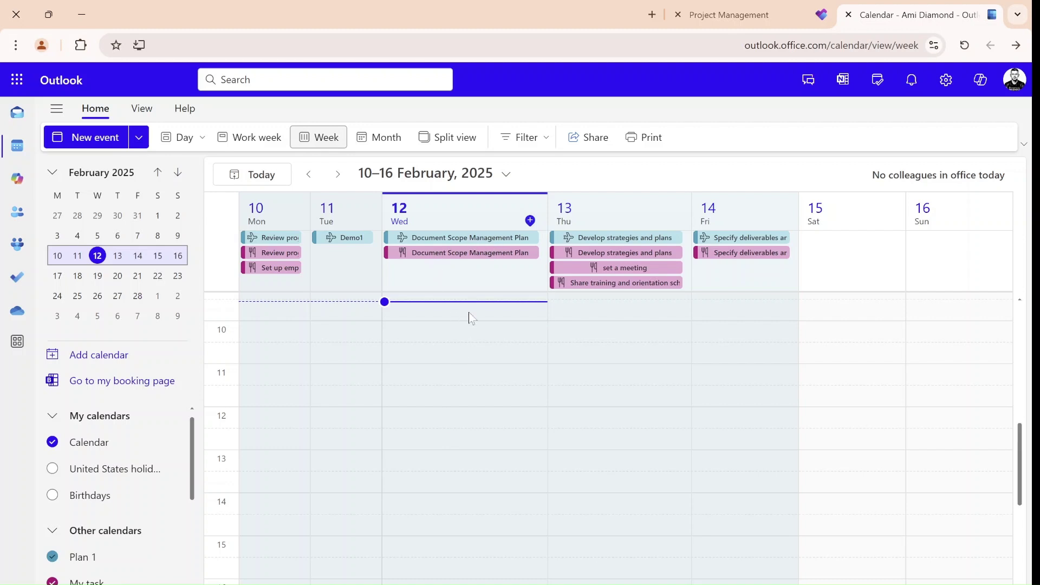
- View the Wednesday Document Scope Management Plan event, which still reports Not started, then close it
left_click(467, 239)
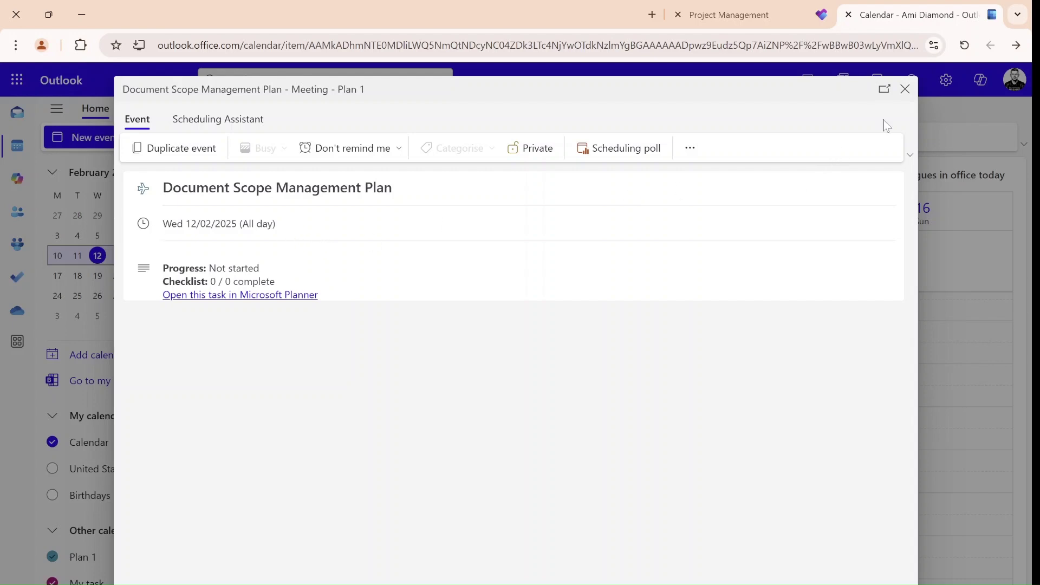
left_click(906, 91)
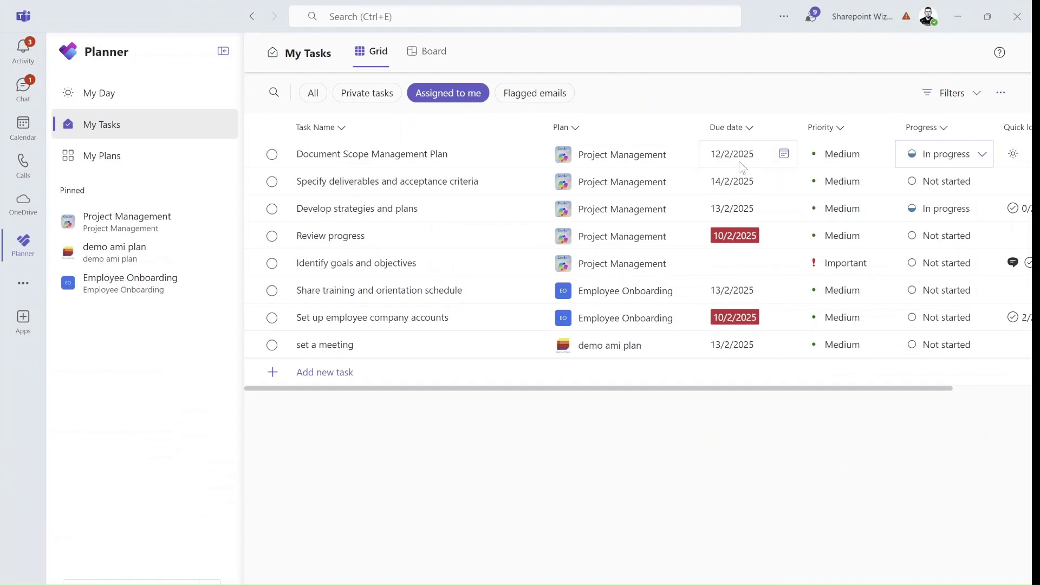
- Change the Document Scope Management Plan due date to 13 February 2025
left_click(784, 154)
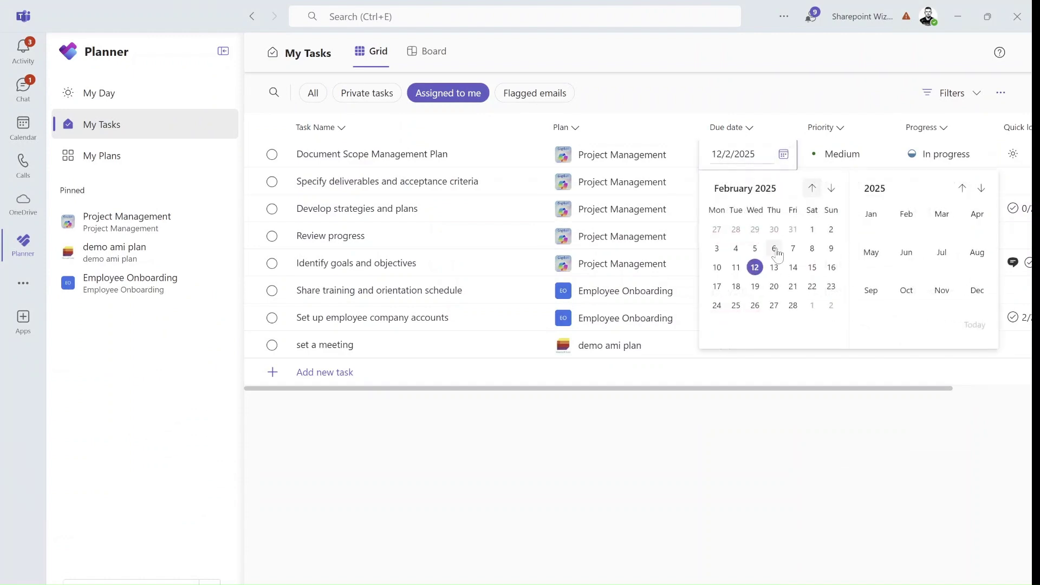
left_click(774, 267)
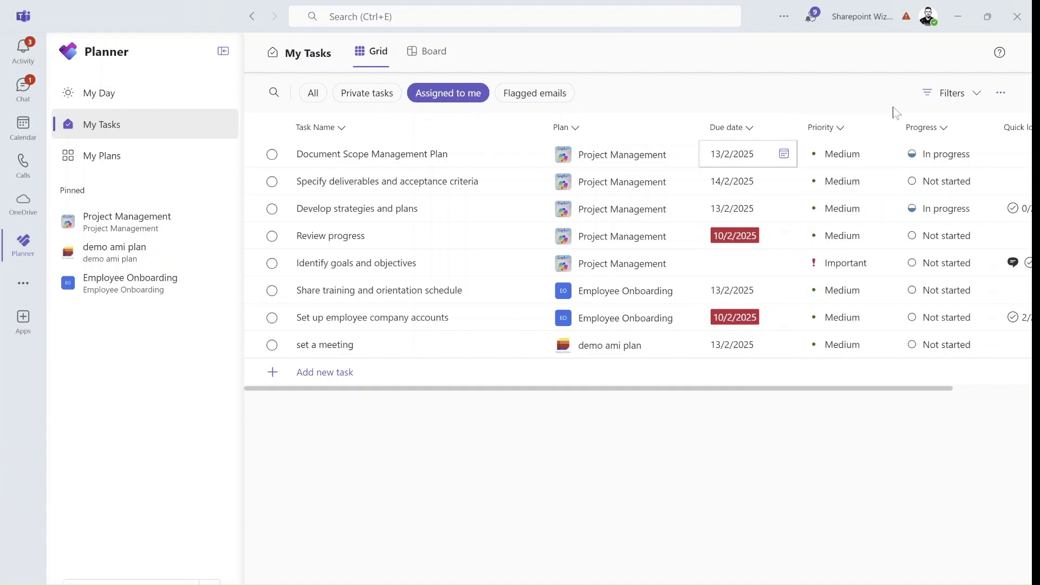
- Return to the Outlook calendar and reload it to pick up the due-date change
left_click(956, 17)
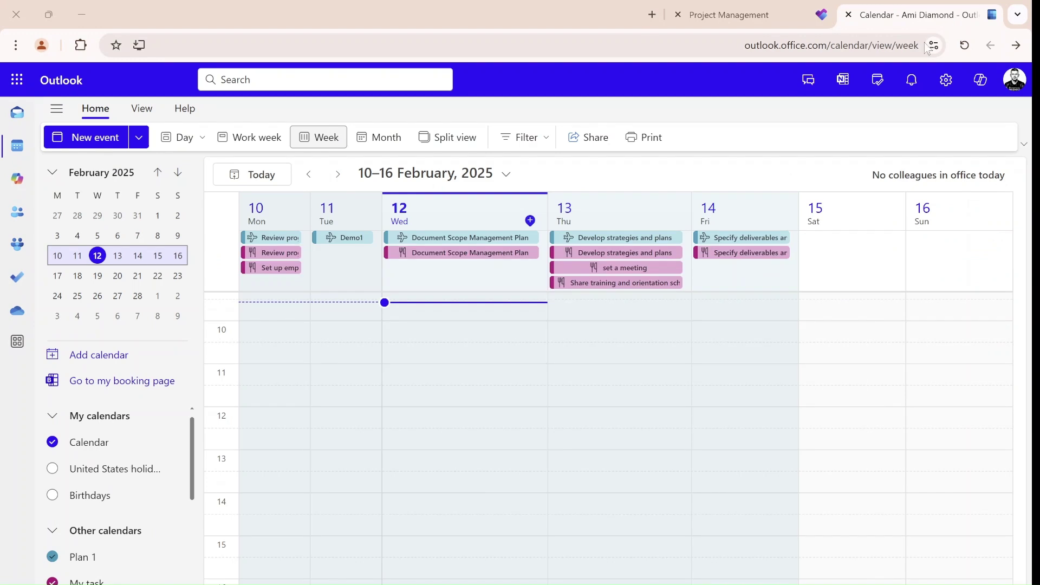
left_click(505, 367)
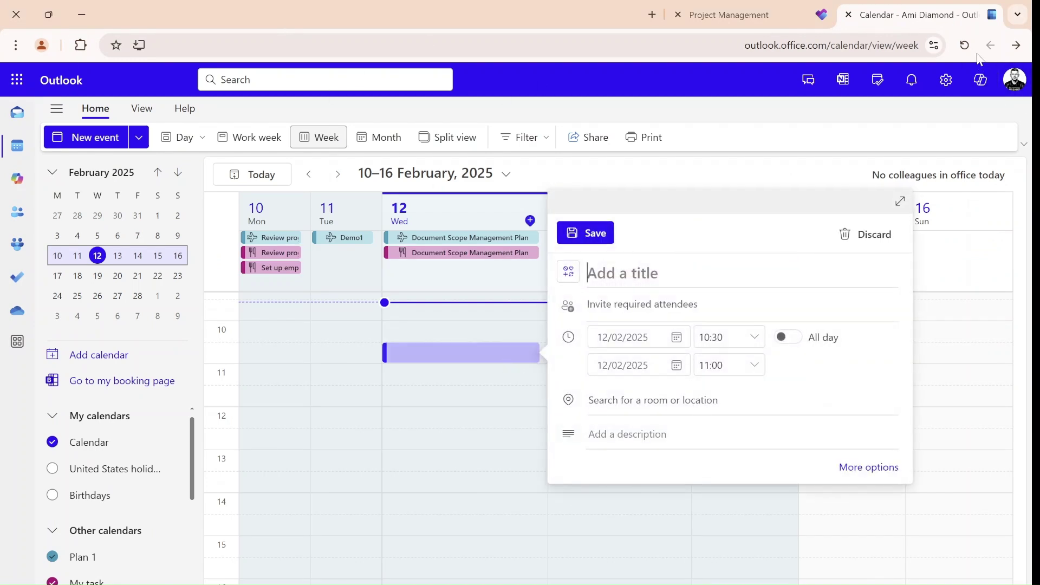
left_click(965, 45)
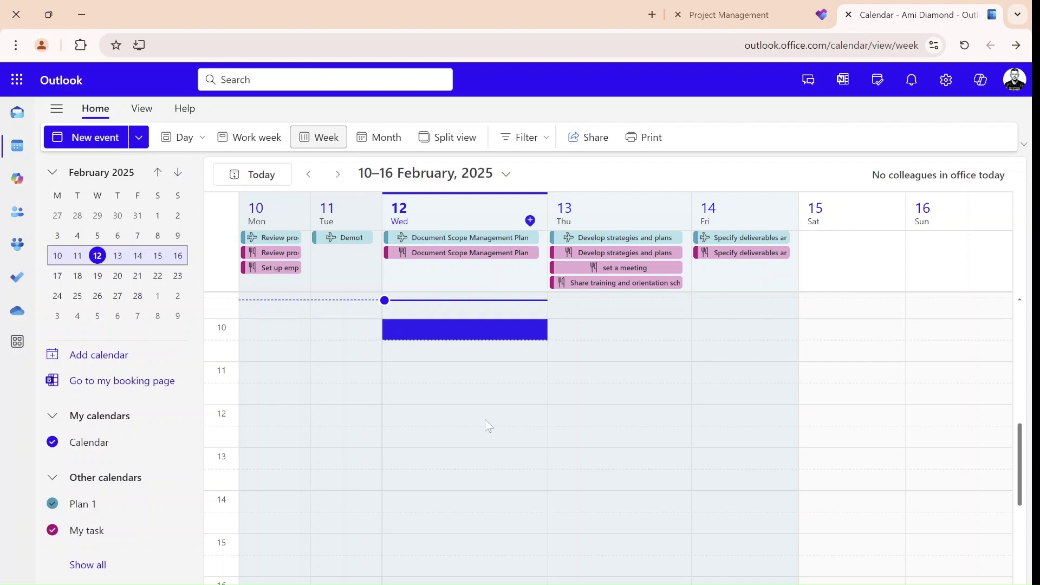
- Check the My task and Plan 1 Document Scope Management Plan events, still on Wednesday 12, then reload again
left_click(477, 258)
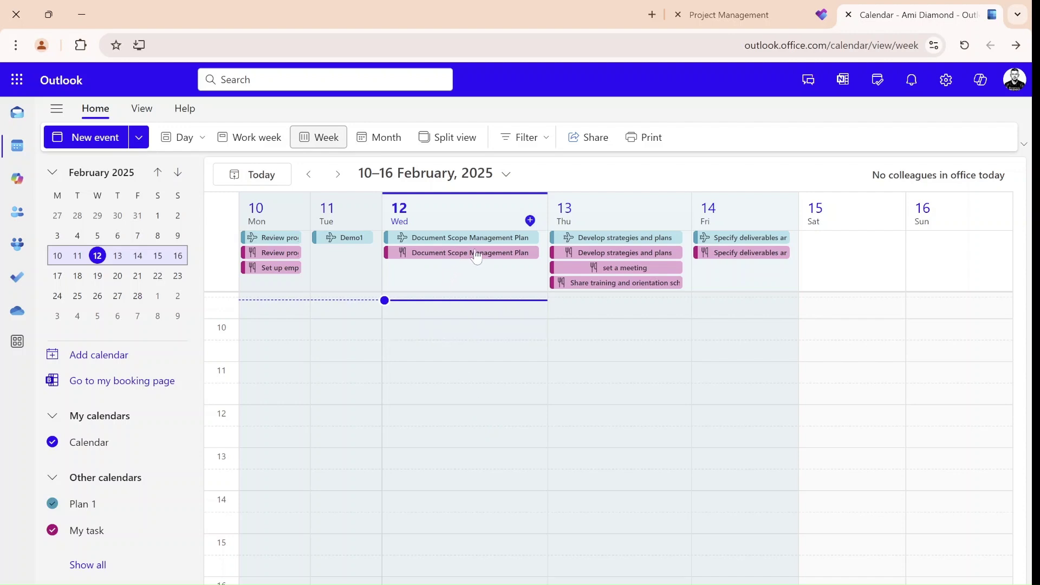
left_click(476, 257)
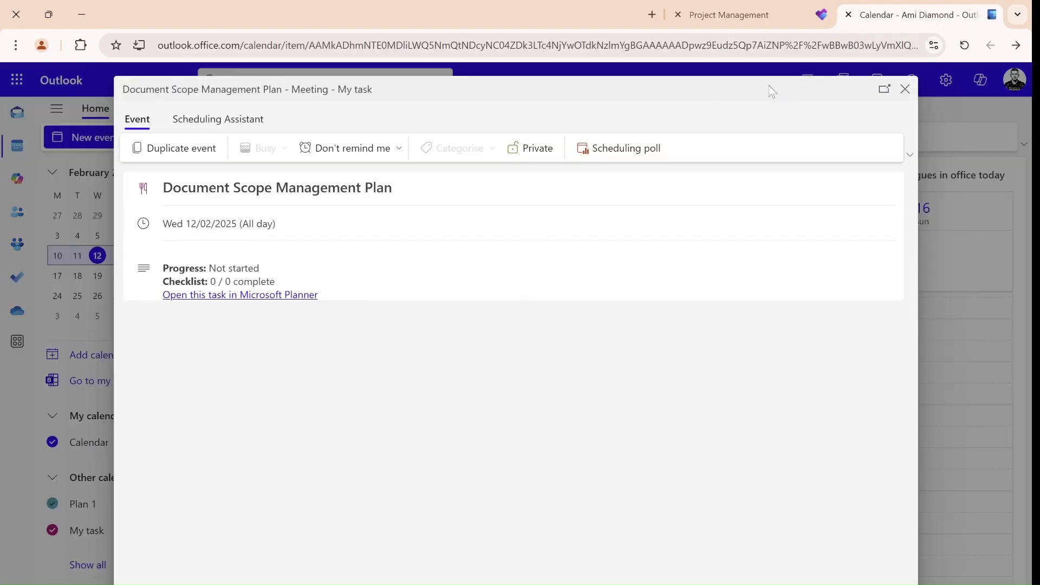
left_click(905, 89)
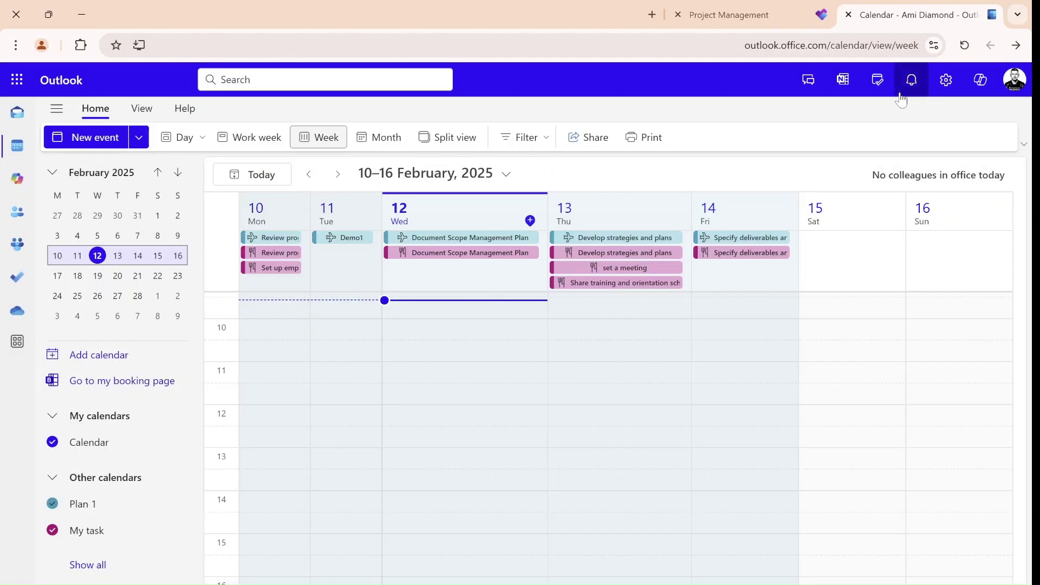
left_click(504, 237)
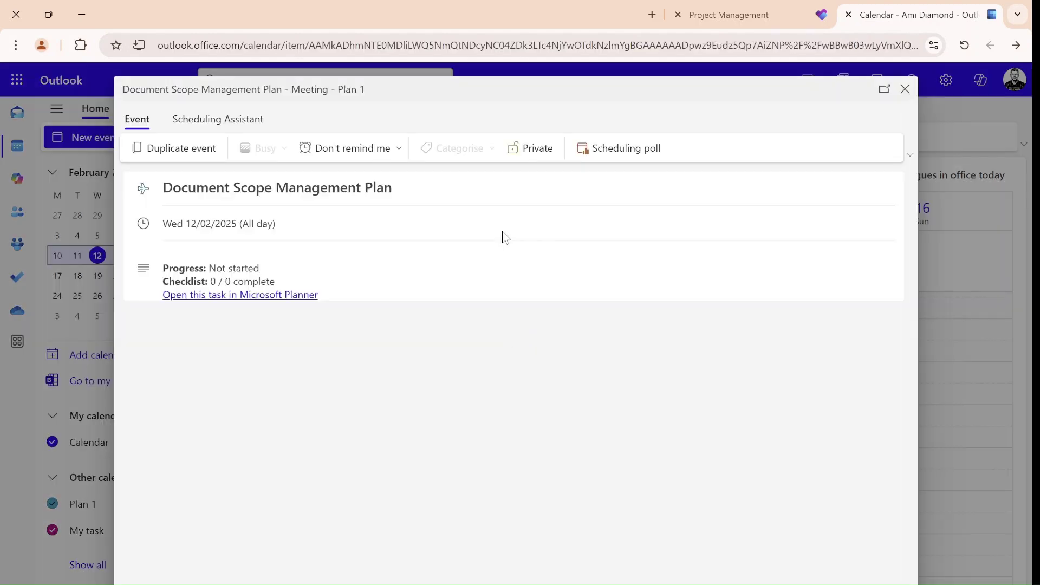
left_click(905, 89)
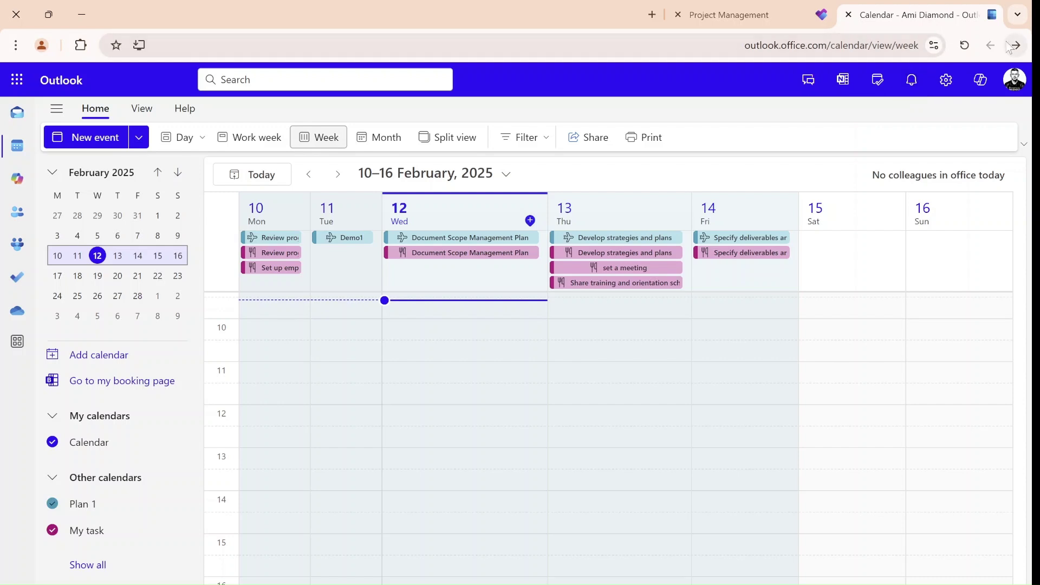
left_click(965, 46)
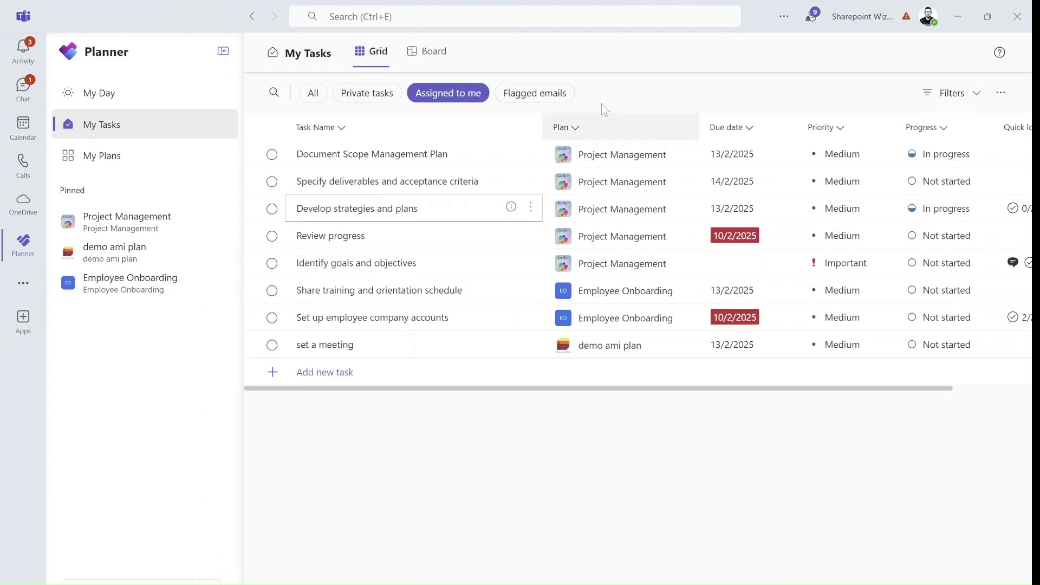
- Reopen the My Tasks grid and scroll right to reveal the Quick look column
left_click(98, 163)
left_click(101, 124)
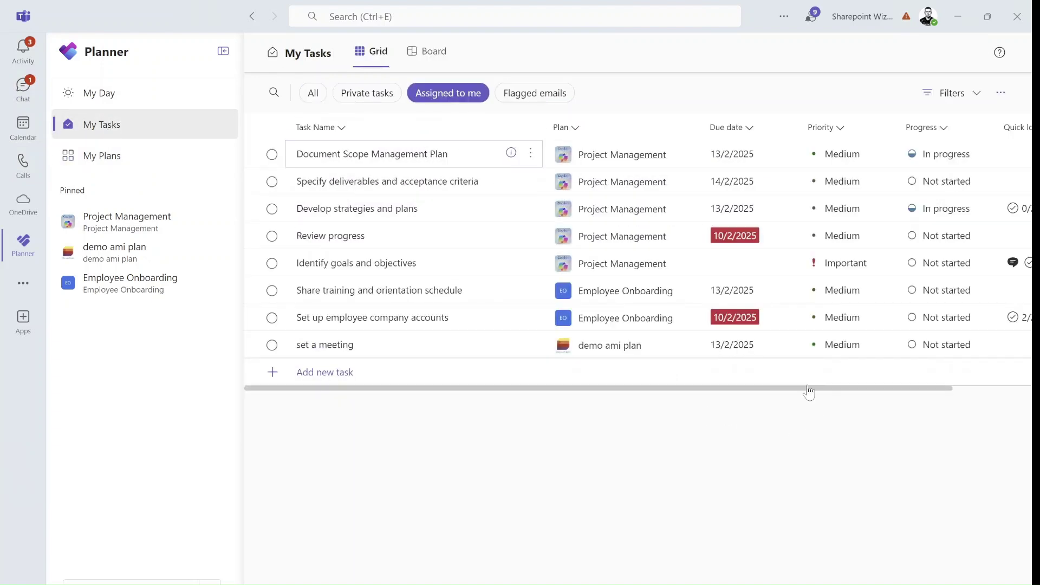
left_click_drag(878, 390, 960, 386)
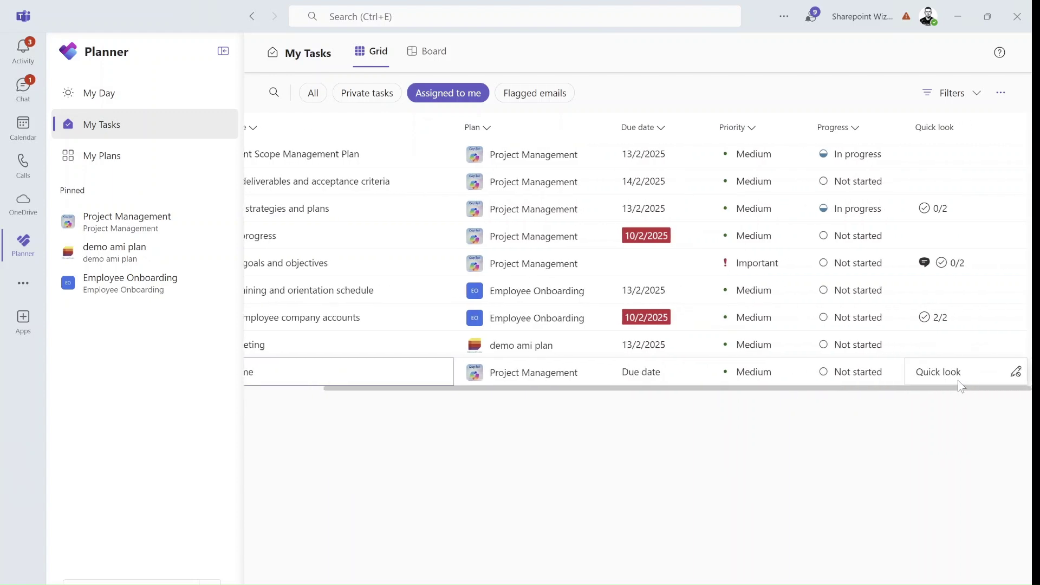